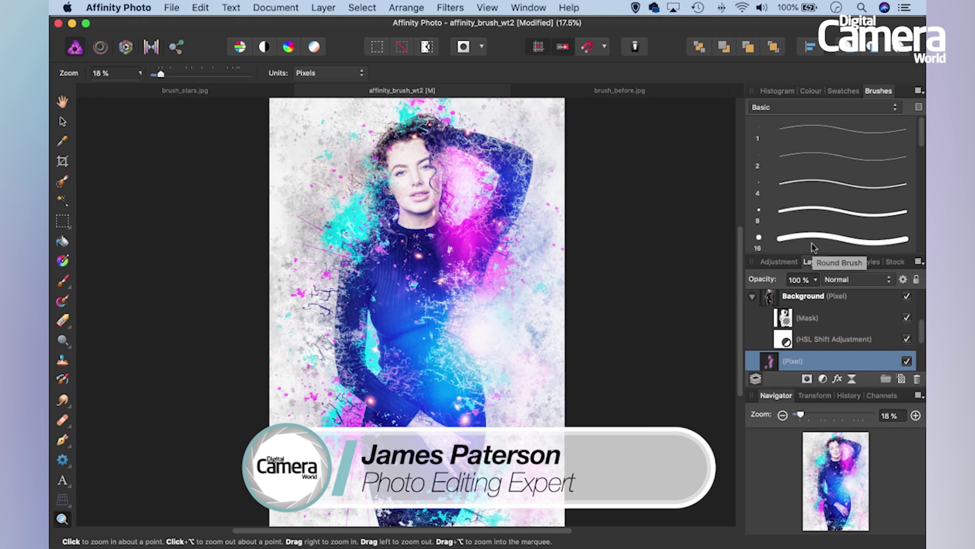
Compare the original portrait with the finished paint-splash artwork and examine the splatter and colour details up close.
{"action": "left_click", "coordinate": [646, 91]}
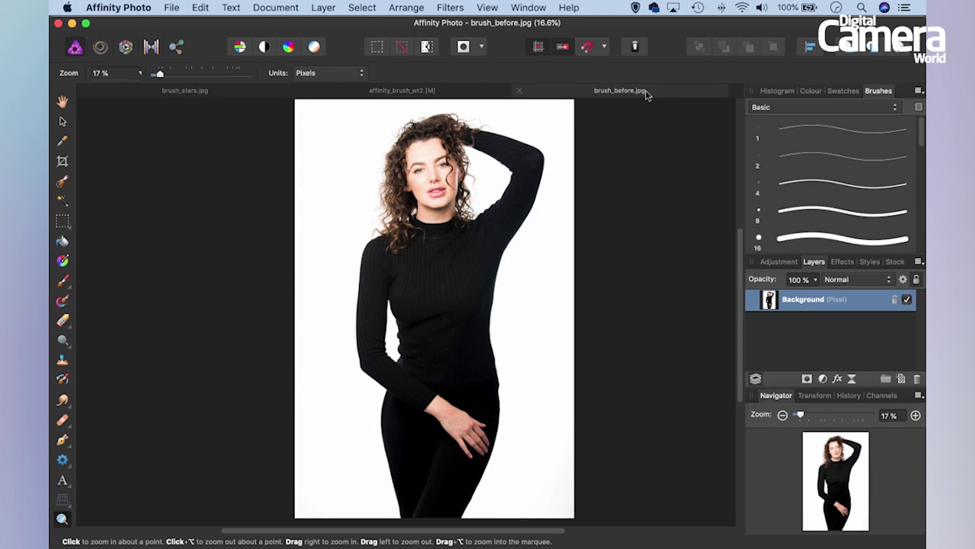
{"action": "left_click", "coordinate": [403, 91]}
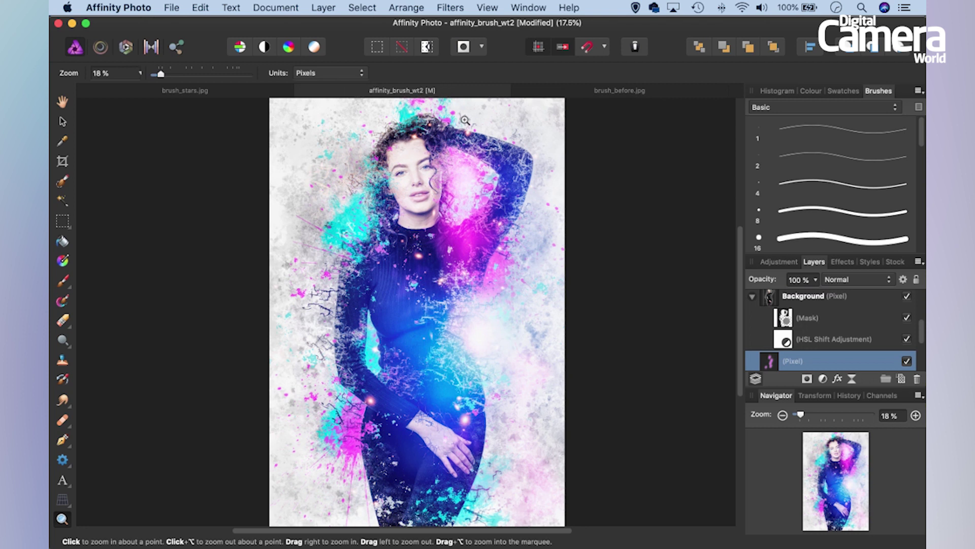
{"action": "key", "text": "super+plus"}
{"action": "key", "text": "super+plus"}
{"action": "left_click_drag", "start_coordinate": [438, 224], "coordinate": [443, 301]}
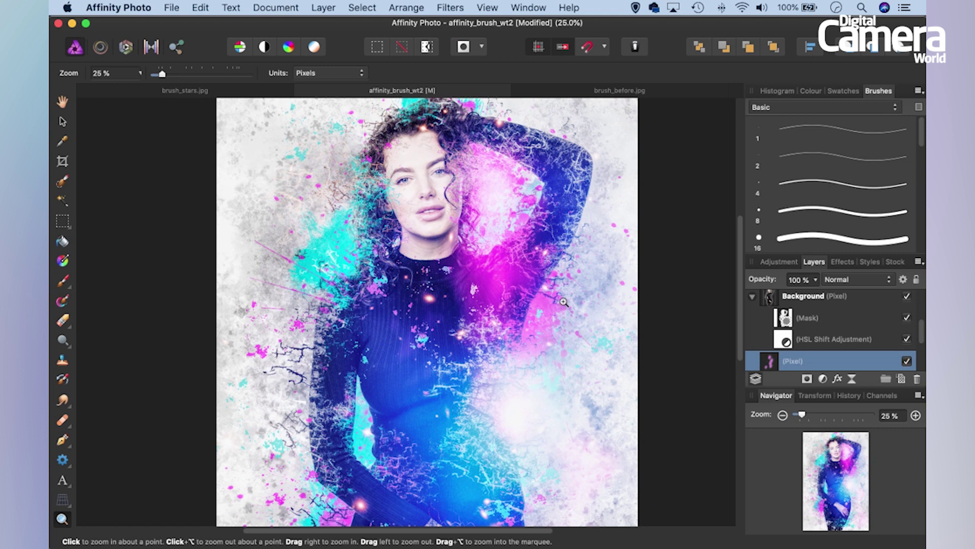
{"action": "left_click_drag", "start_coordinate": [513, 333], "coordinate": [507, 272]}
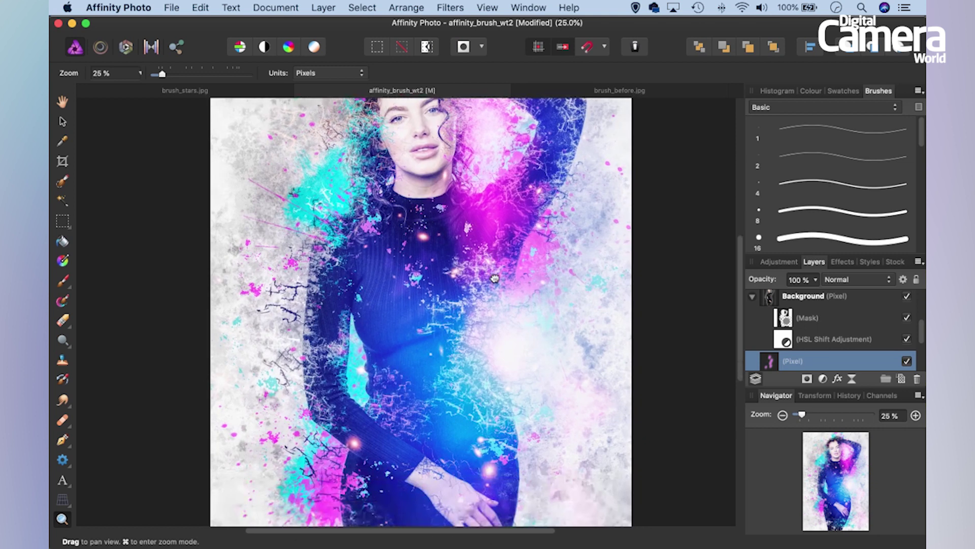
{"action": "left_click_drag", "start_coordinate": [404, 161], "coordinate": [400, 210]}
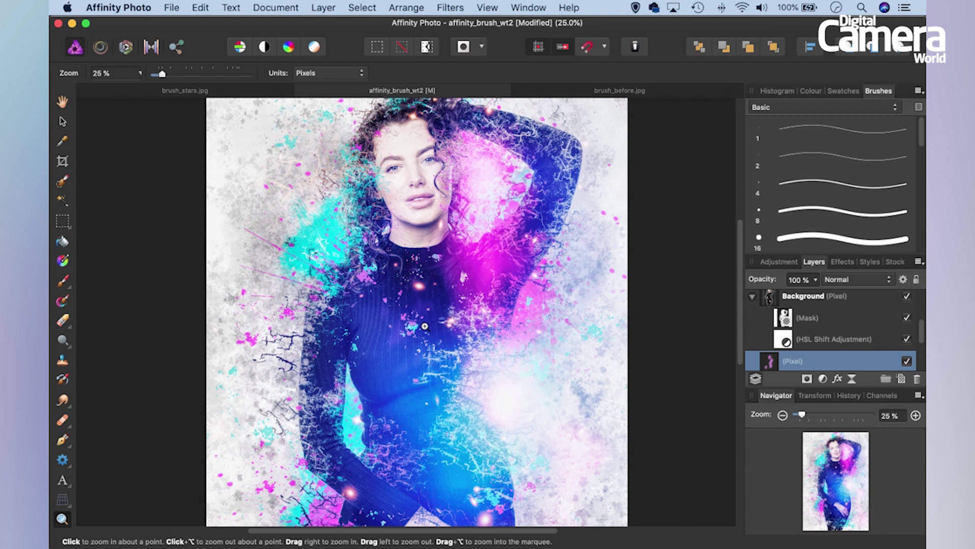
{"action": "key", "text": "super+0"}
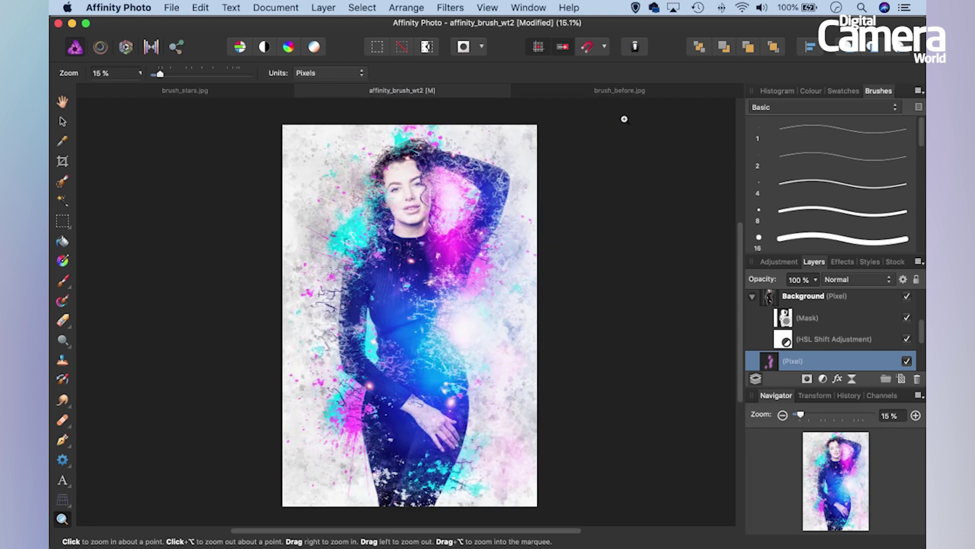
Select the whole woman in brush_before.jpg with the Selection Brush, reducing its width to 420 px.
{"action": "left_click", "coordinate": [623, 92]}
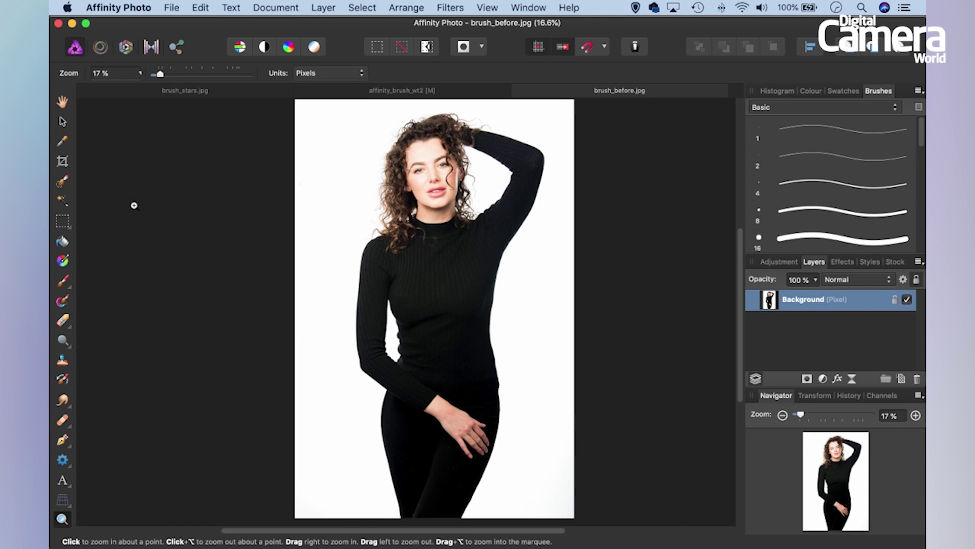
{"action": "left_click", "coordinate": [62, 182]}
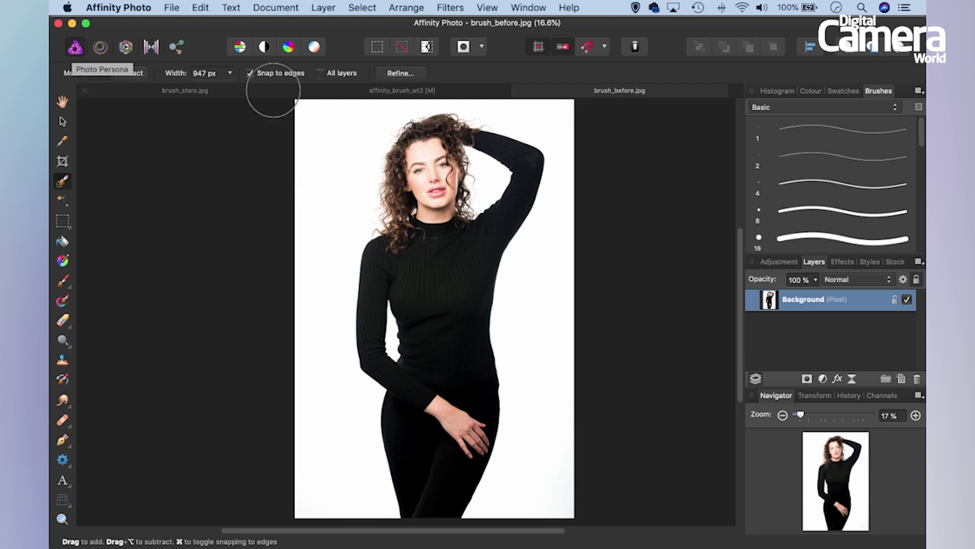
{"action": "key", "text": "bracketleft"}
{"action": "key", "text": "bracketleft"}
{"action": "key", "text": "bracketleft"}
{"action": "key", "text": "bracketleft"}
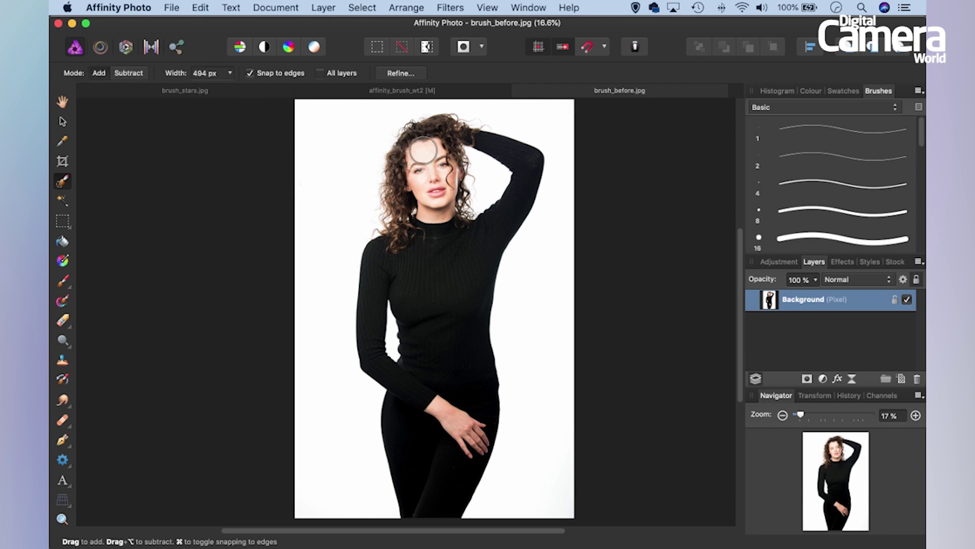
{"action": "mouse_move", "coordinate": [434, 232]}
{"action": "left_mouse_down"}
{"action": "mouse_move", "coordinate": [435, 318]}
{"action": "mouse_move", "coordinate": [455, 395]}
{"action": "mouse_move", "coordinate": [443, 457]}
{"action": "left_mouse_up"}
{"action": "key", "text": "bracketleft"}
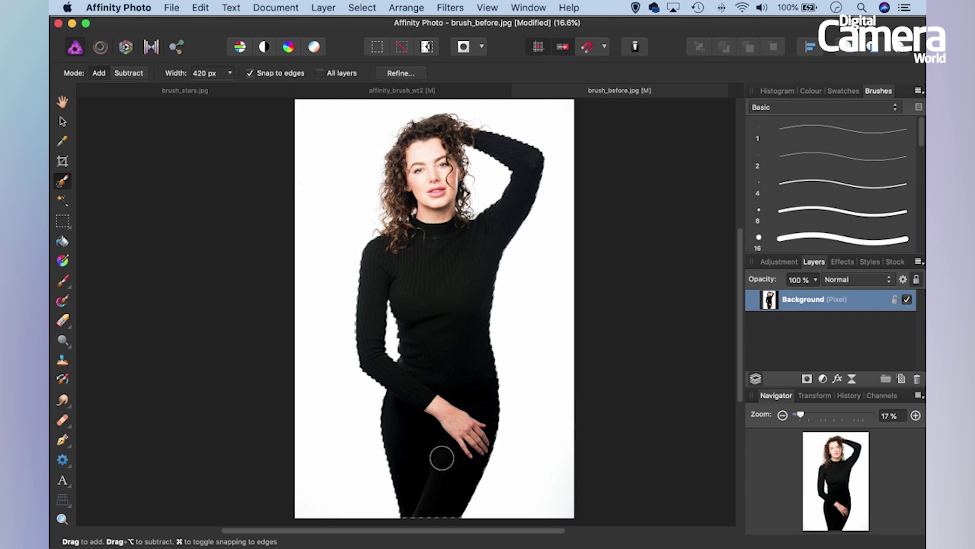
Refine the selection with a 59% border width and output it as a mask on the portrait layer.
{"action": "left_click", "coordinate": [415, 74]}
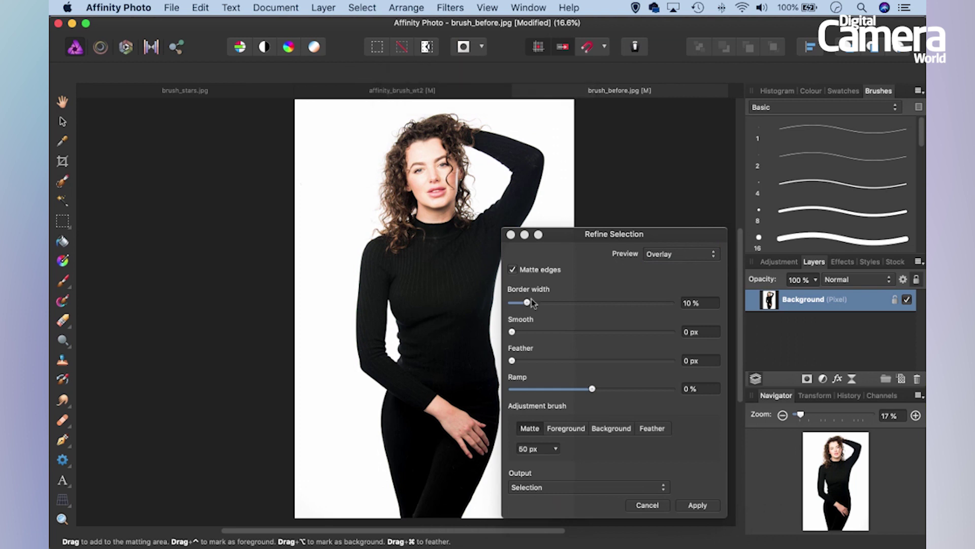
{"action": "left_click_drag", "start_coordinate": [526, 302], "coordinate": [578, 301]}
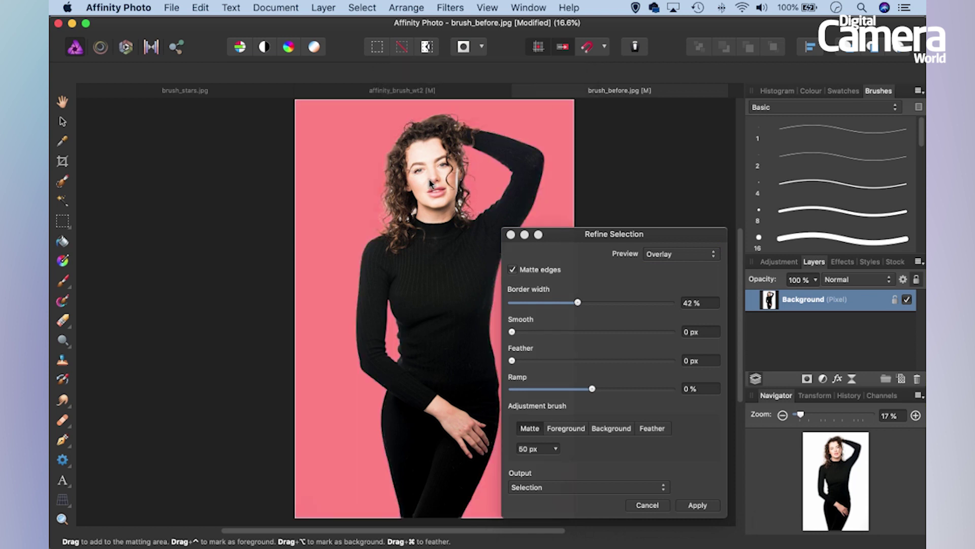
{"action": "scroll", "coordinate": [430, 184], "scroll_direction": "up", "scroll_amount": 1}
{"action": "scroll", "coordinate": [437, 166], "scroll_direction": "up", "scroll_amount": 1}
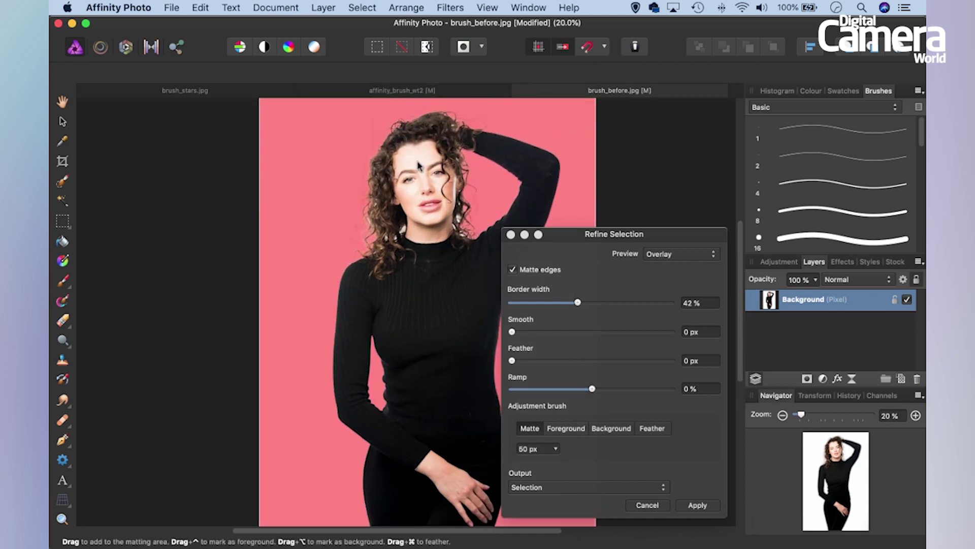
{"action": "left_click_drag", "start_coordinate": [578, 302], "coordinate": [607, 301]}
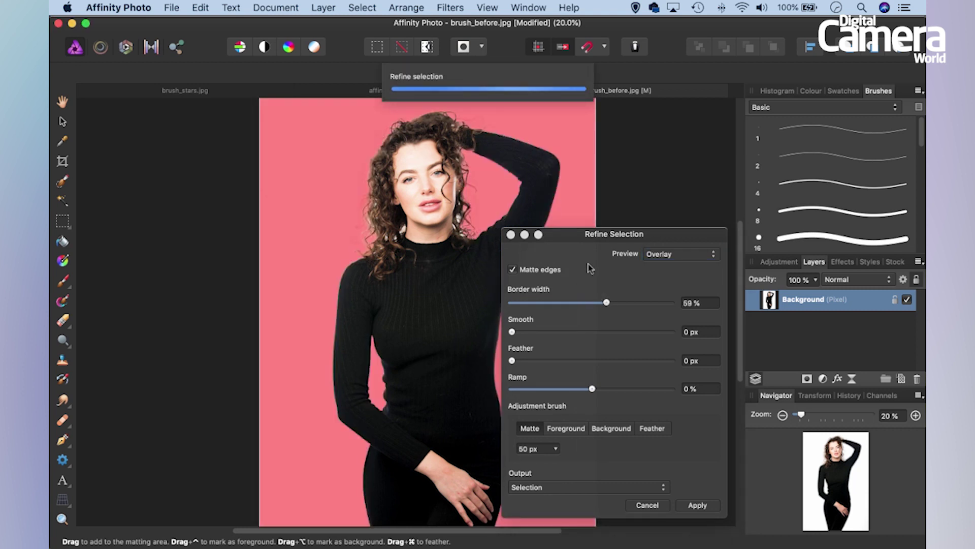
{"action": "left_click", "coordinate": [583, 487]}
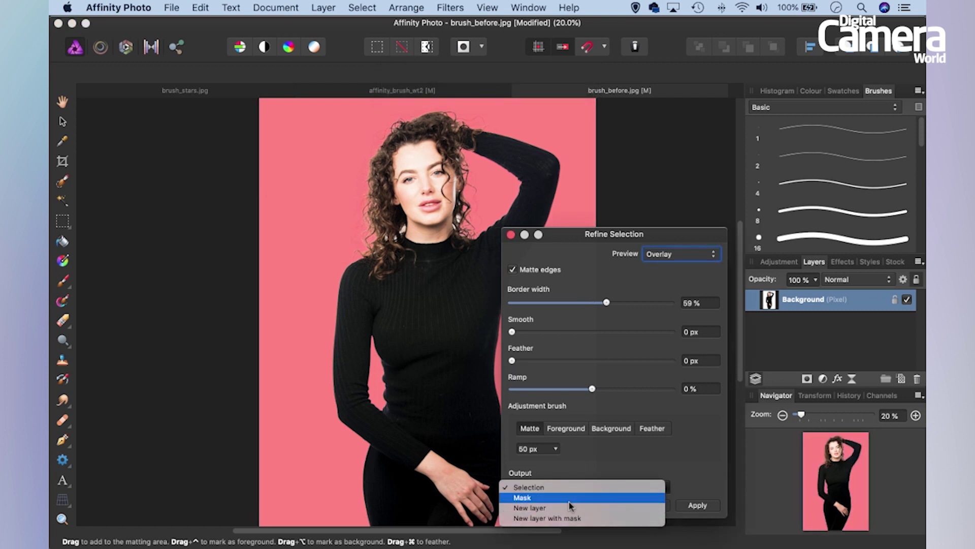
{"action": "left_click", "coordinate": [571, 498]}
{"action": "left_click", "coordinate": [698, 505]}
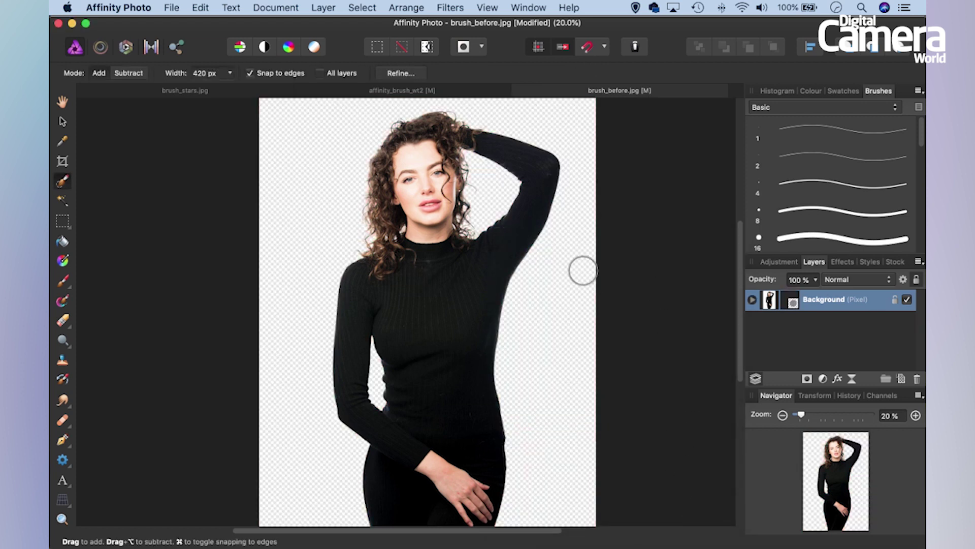
Add a new pixel layer and move it beneath the masked Background layer.
{"action": "key", "text": "super+minus"}
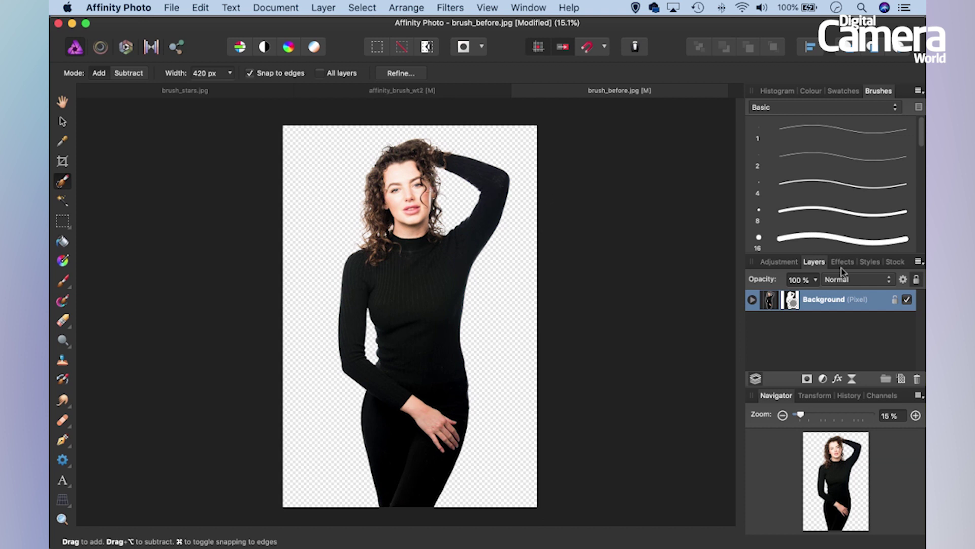
{"action": "left_click", "coordinate": [901, 379]}
{"action": "left_click_drag", "start_coordinate": [840, 298], "coordinate": [812, 341]}
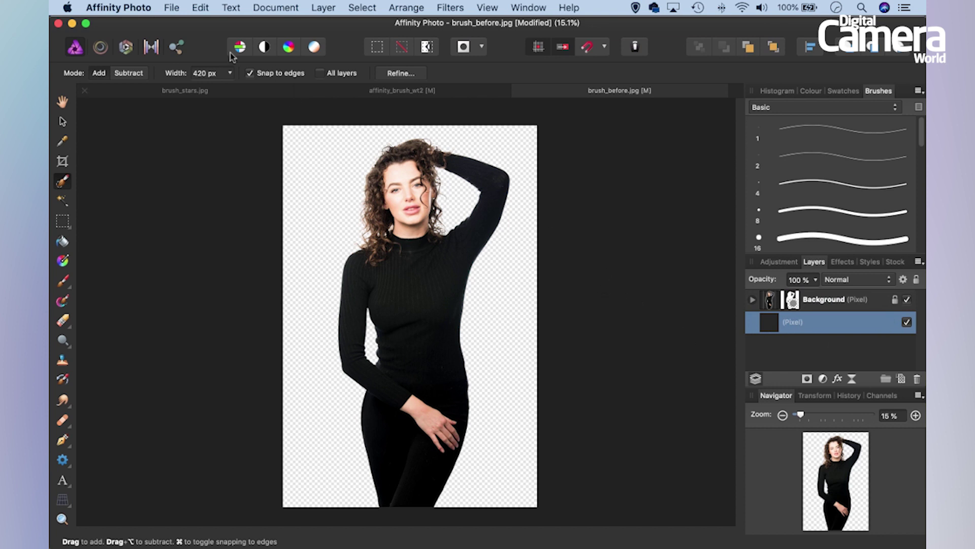
Fill the empty layer beneath the portrait with a custom near-white colour at 100% opacity.
{"action": "left_click", "coordinate": [201, 7]}
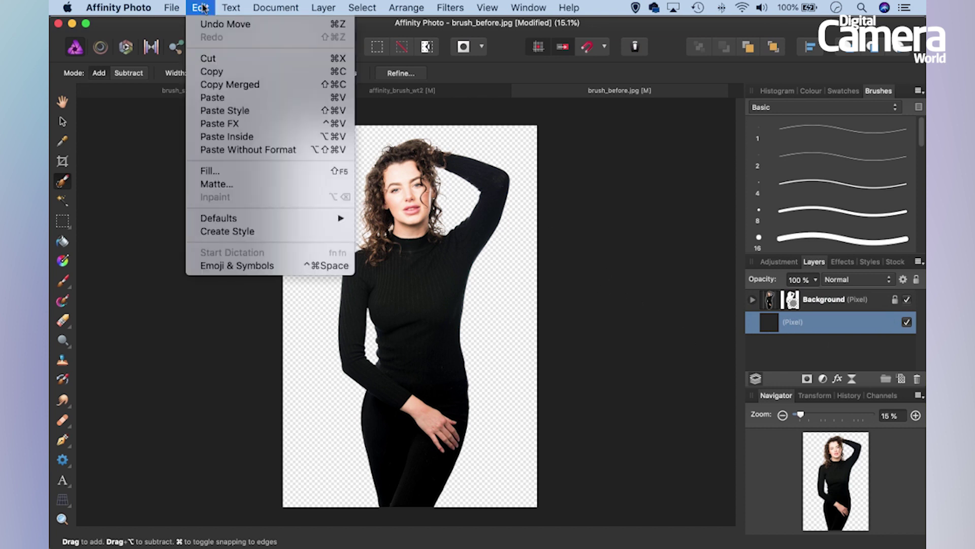
{"action": "left_click", "coordinate": [230, 174]}
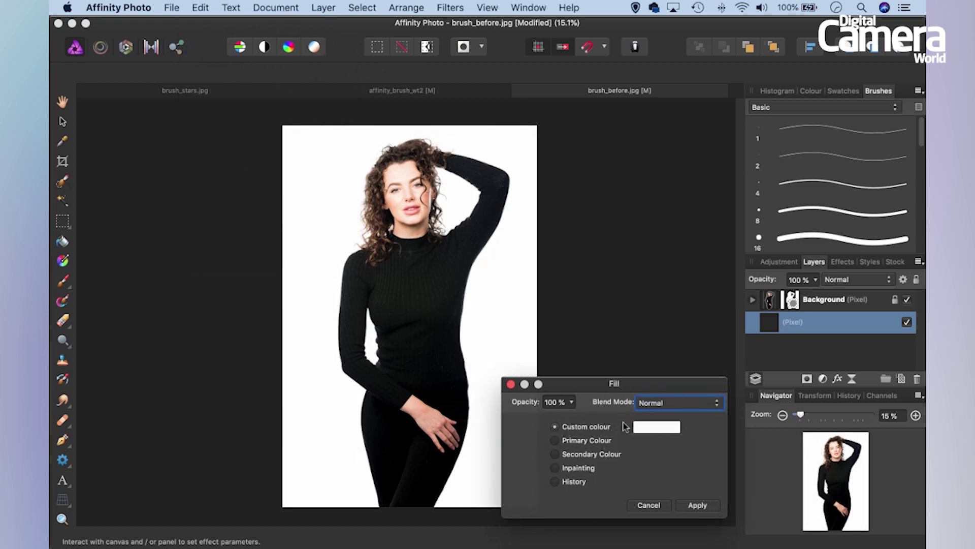
{"action": "left_click", "coordinate": [641, 429]}
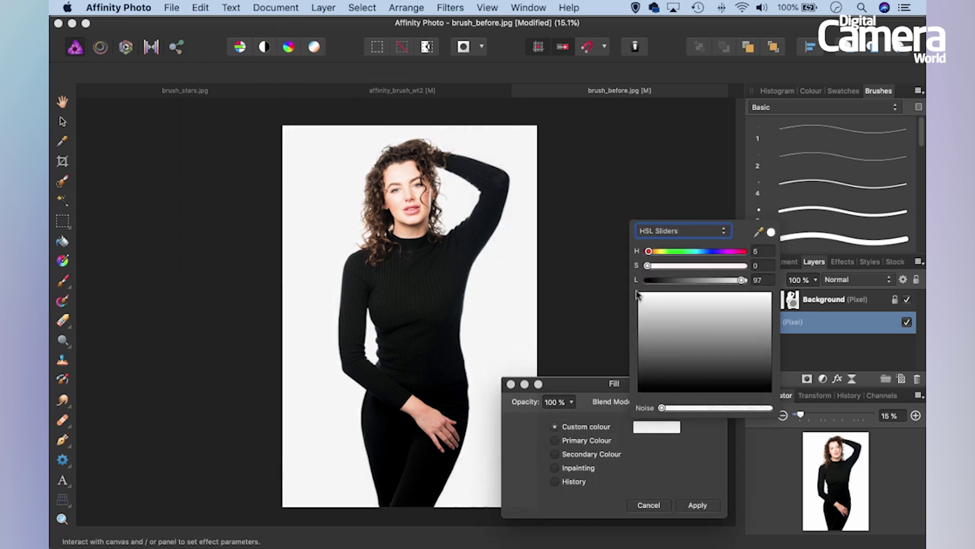
{"action": "left_click", "coordinate": [694, 505]}
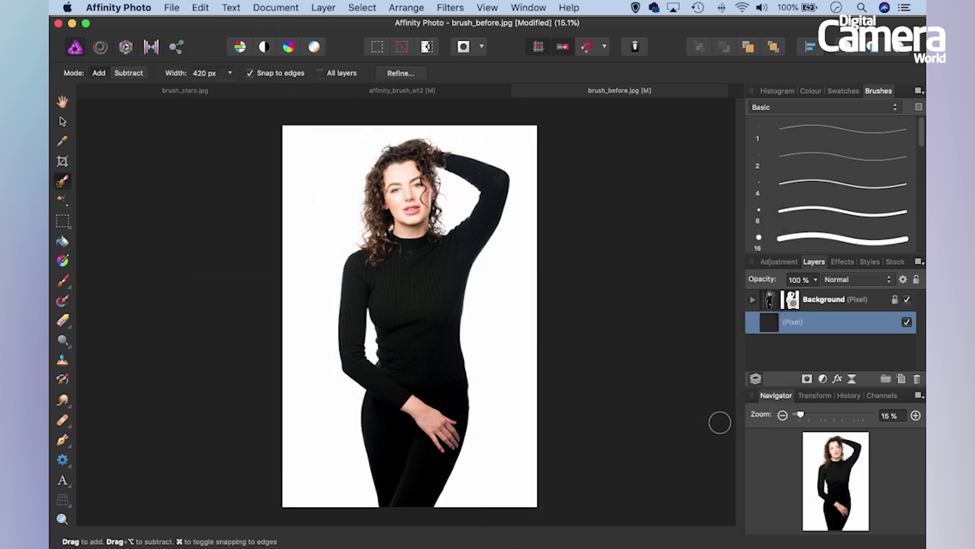
Add another empty pixel layer between the white fill and the portrait, and activate the Paint Brush tool.
{"action": "left_click", "coordinate": [902, 379]}
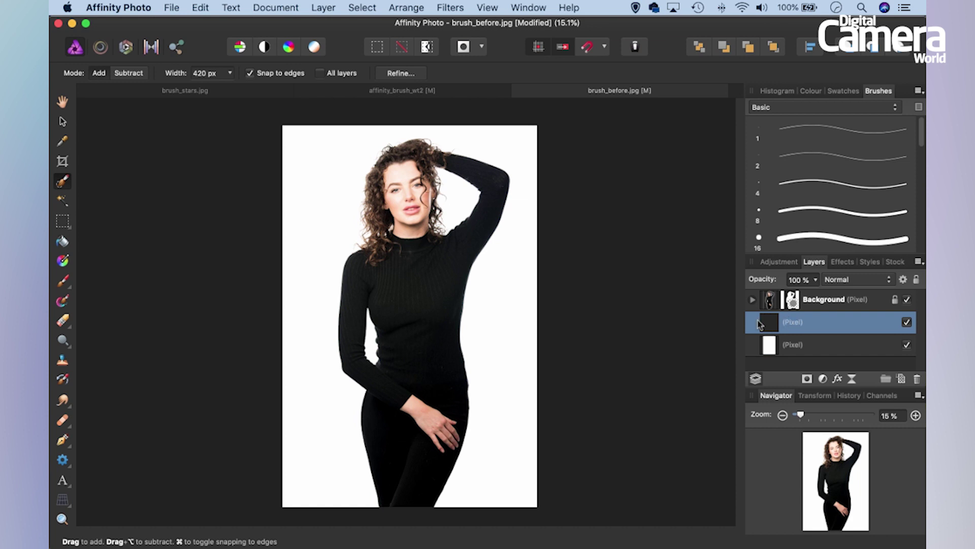
{"action": "key", "text": "super+equal"}
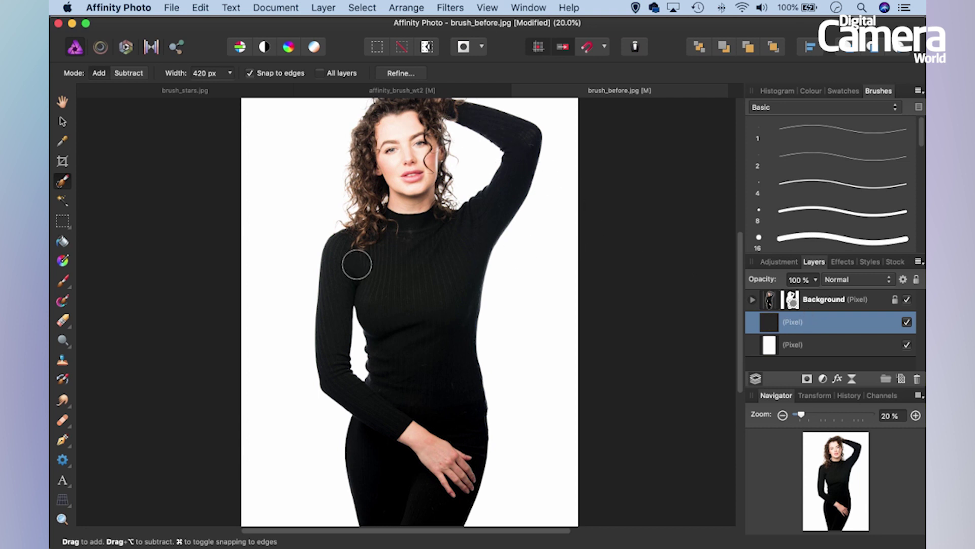
{"action": "key", "text": "b"}
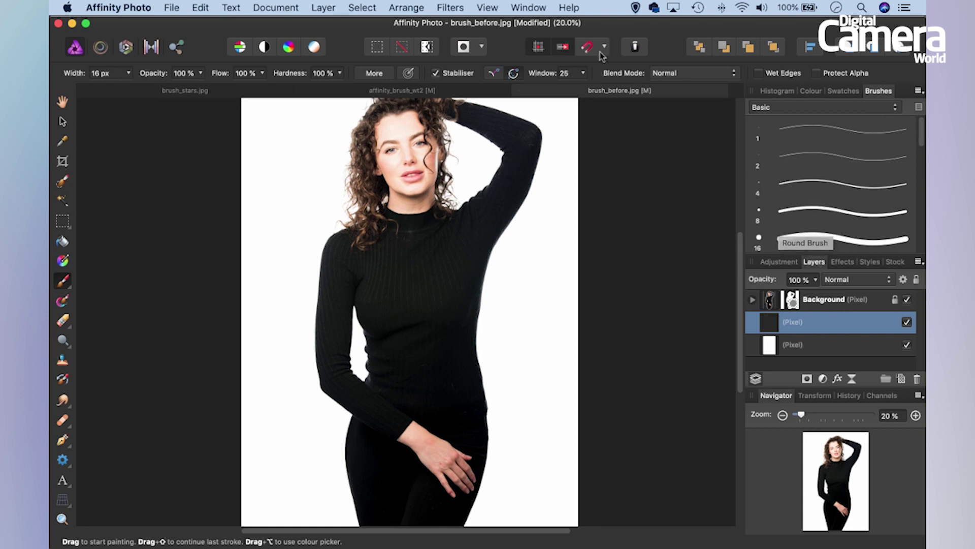
{"action": "left_click", "coordinate": [485, 7]}
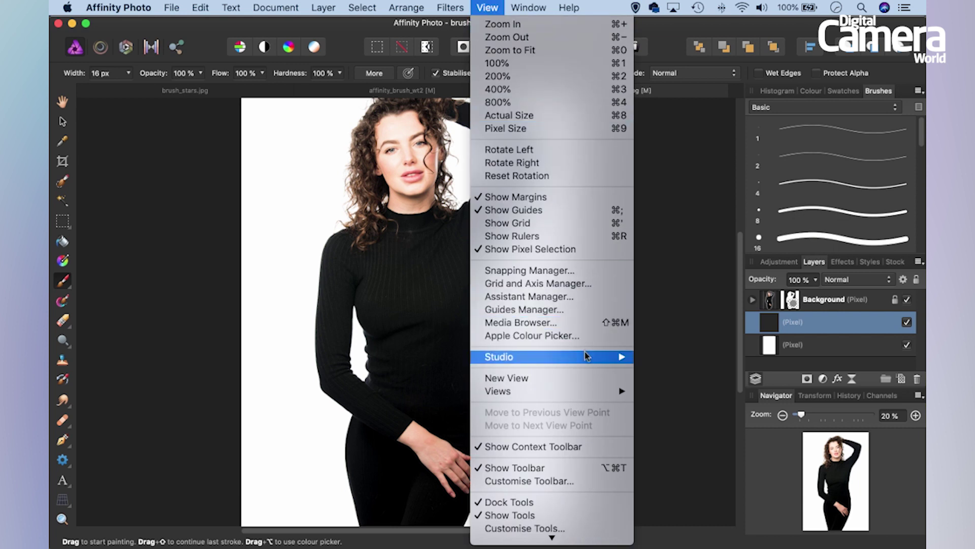
{"action": "mouse_move", "coordinate": [587, 356]}
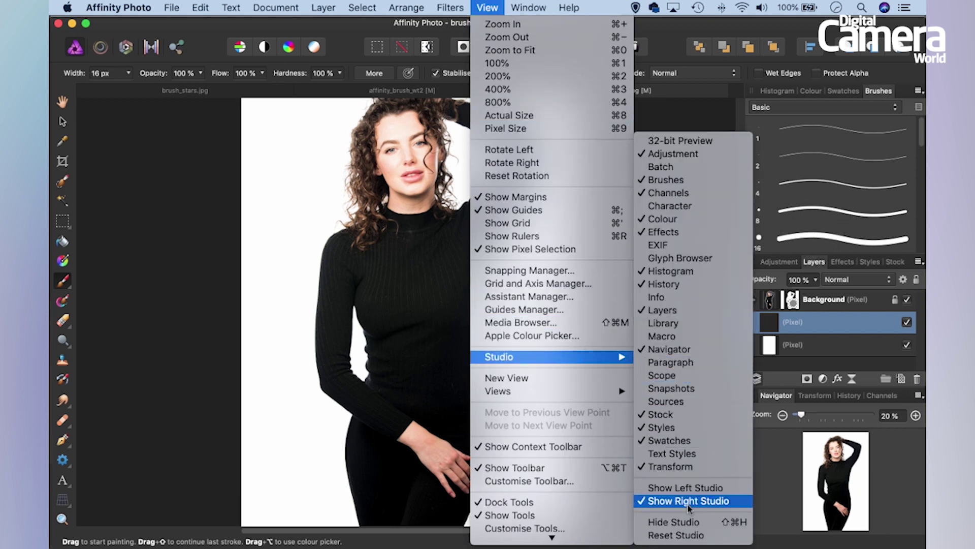
{"action": "left_click", "coordinate": [836, 329]}
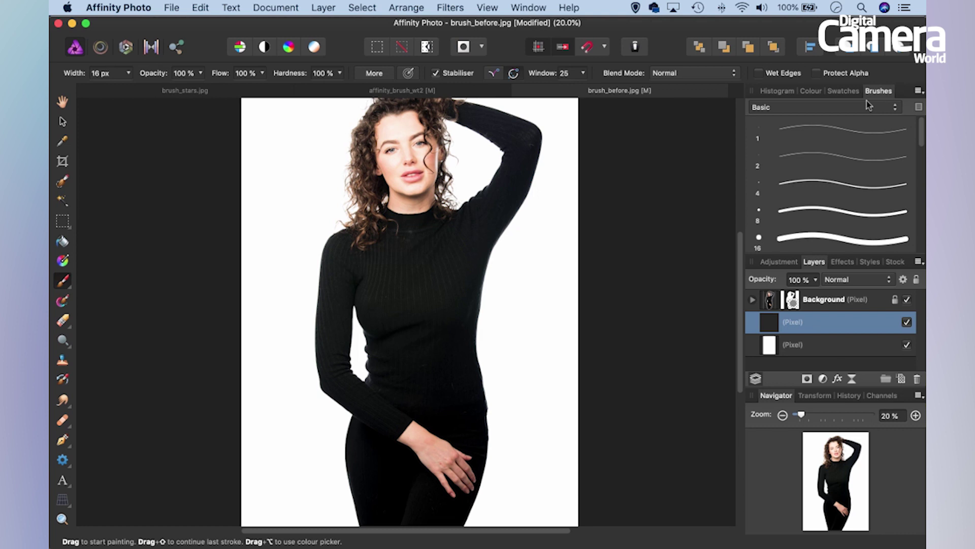
Choose a speckled 300 px grunge brush from the Texture brush category.
{"action": "left_click", "coordinate": [855, 111]}
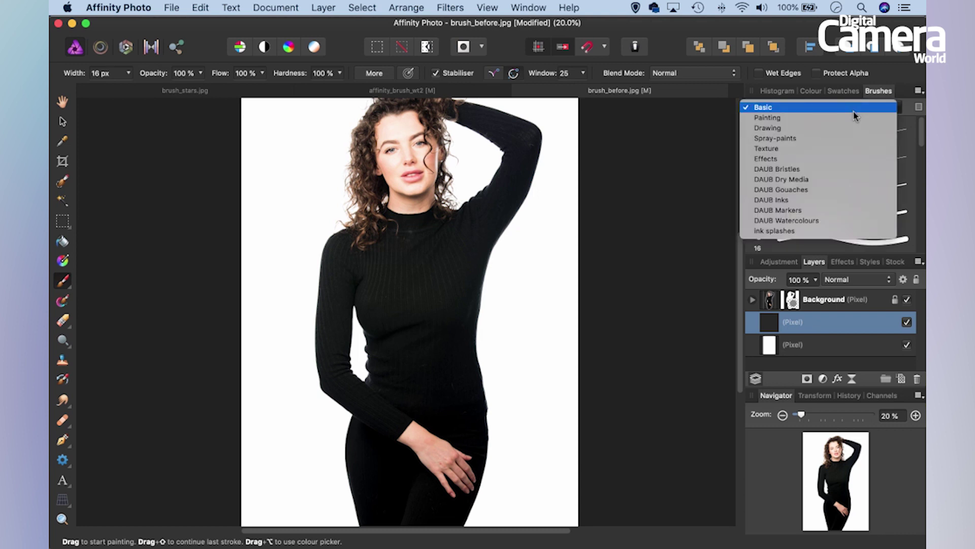
{"action": "left_click", "coordinate": [856, 150]}
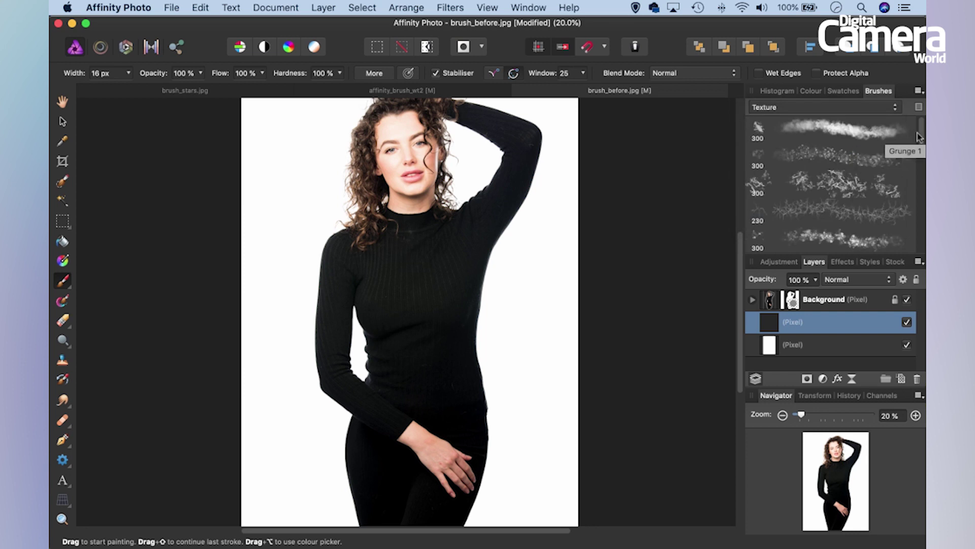
{"action": "left_click_drag", "start_coordinate": [920, 132], "coordinate": [919, 161]}
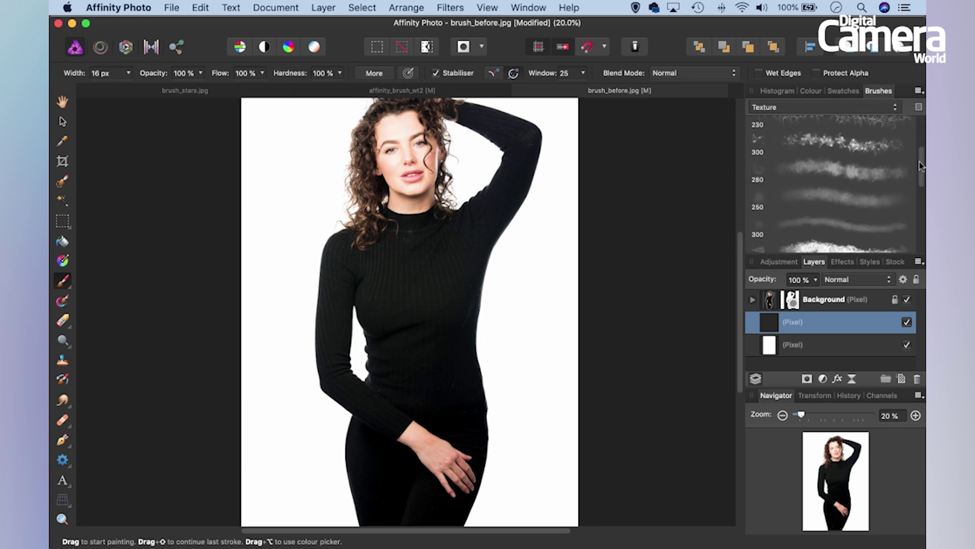
{"action": "left_click", "coordinate": [837, 142]}
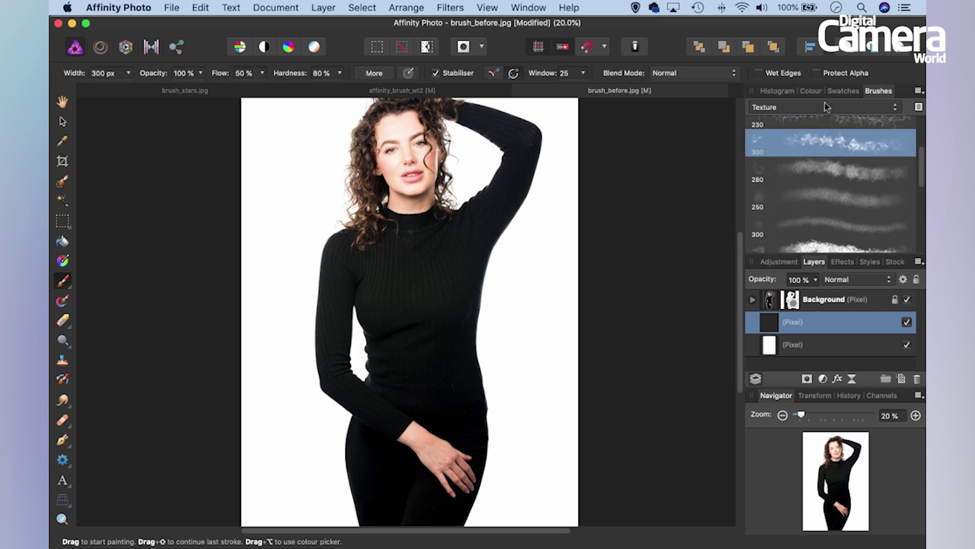
Set the brush colour to a neutral grey with saturation 0 and lightness 65, and the brush opacity to 35%.
{"action": "left_click", "coordinate": [818, 91]}
{"action": "left_click_drag", "start_coordinate": [781, 199], "coordinate": [774, 191]}
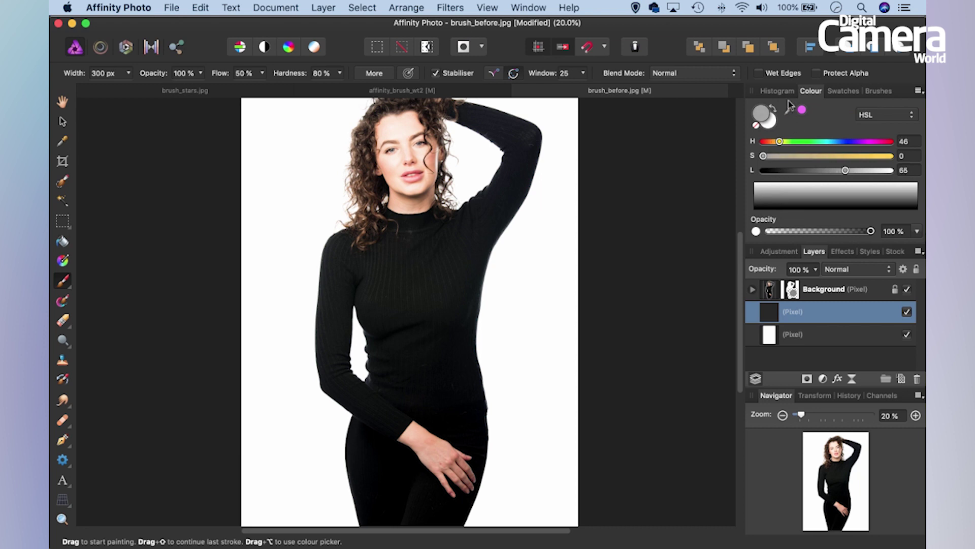
{"action": "left_click", "coordinate": [868, 91]}
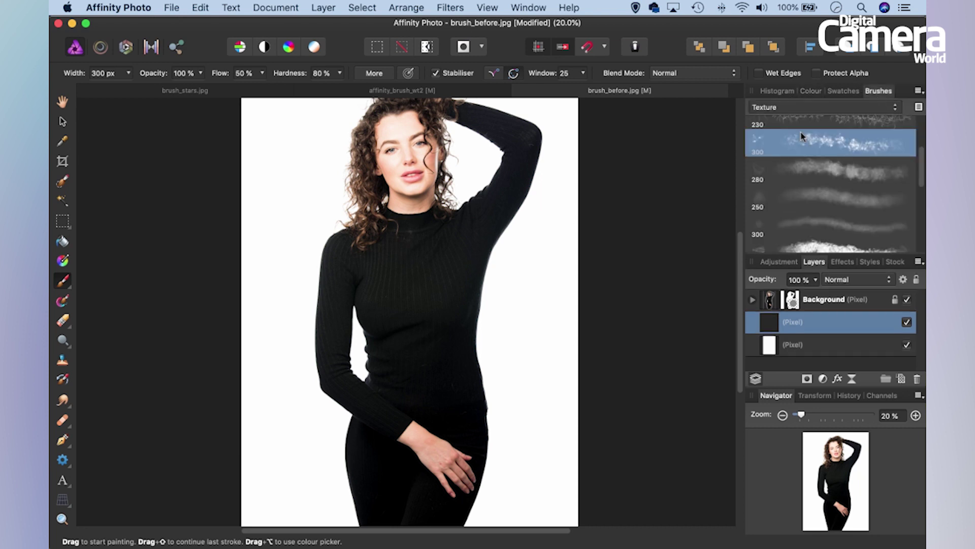
{"action": "left_click", "coordinate": [199, 73]}
{"action": "left_click_drag", "start_coordinate": [199, 92], "coordinate": [127, 94]}
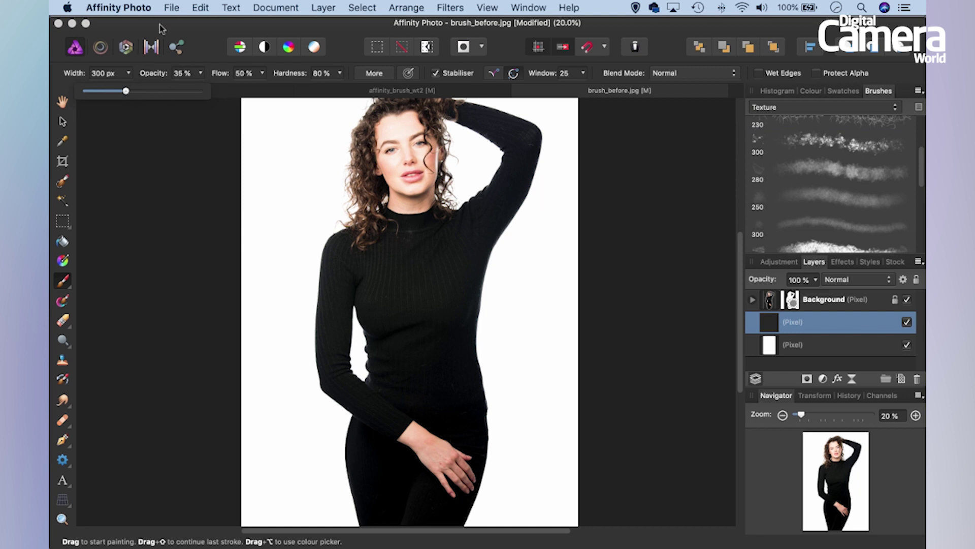
Enlarge the speckled grunge brush to about 600 px and paint light grey texture on the backdrop beside the woman's hair.
{"action": "key", "text": "bracketright"}
{"action": "key", "text": "bracketright"}
{"action": "key", "text": "bracketright"}
{"action": "key", "text": "bracketright"}
{"action": "key", "text": "bracketright"}
{"action": "key", "text": "bracketright"}
{"action": "key", "text": "bracketright"}
{"action": "key", "text": "bracketright"}
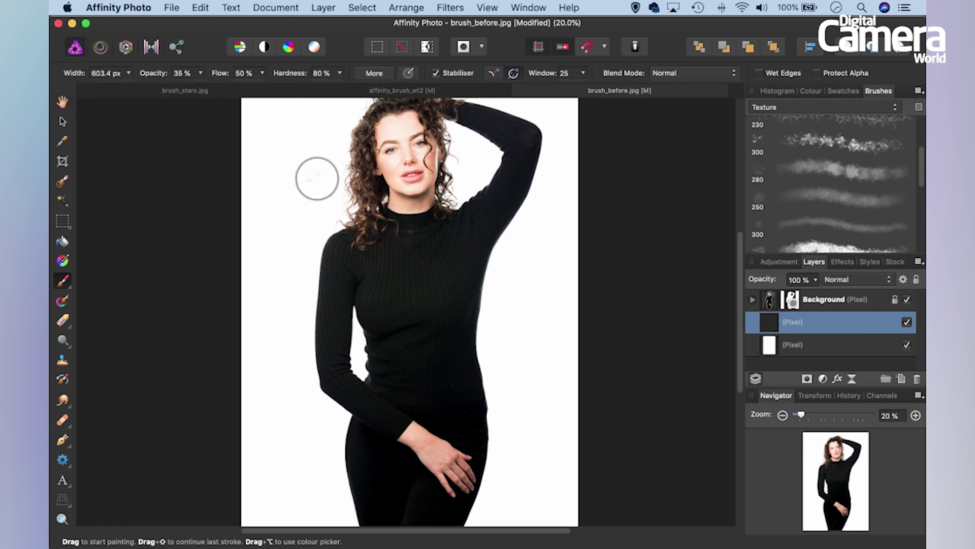
{"action": "mouse_move", "coordinate": [316, 178]}
{"action": "left_mouse_down"}
{"action": "mouse_move", "coordinate": [238, 303]}
{"action": "mouse_move", "coordinate": [276, 227]}
{"action": "mouse_move", "coordinate": [300, 200]}
{"action": "mouse_move", "coordinate": [314, 219]}
{"action": "mouse_move", "coordinate": [326, 201]}
{"action": "mouse_move", "coordinate": [307, 182]}
{"action": "mouse_move", "coordinate": [311, 203]}
{"action": "mouse_move", "coordinate": [328, 158]}
{"action": "mouse_move", "coordinate": [344, 225]}
{"action": "left_mouse_up"}
Increase the grunge brush size further and add grey texture behind the woman's shoulder on her lowered-arm side.
{"action": "key", "text": "bracketright"}
{"action": "key", "text": "bracketright"}
{"action": "key", "text": "bracketright"}
{"action": "key", "text": "bracketright"}
{"action": "key", "text": "bracketleft"}
{"action": "key", "text": "bracketleft"}
{"action": "key", "text": "bracketright"}
{"action": "mouse_move", "coordinate": [337, 242]}
{"action": "left_mouse_down"}
{"action": "mouse_move", "coordinate": [300, 239]}
{"action": "mouse_move", "coordinate": [305, 214]}
{"action": "mouse_move", "coordinate": [355, 274]}
{"action": "left_mouse_up"}
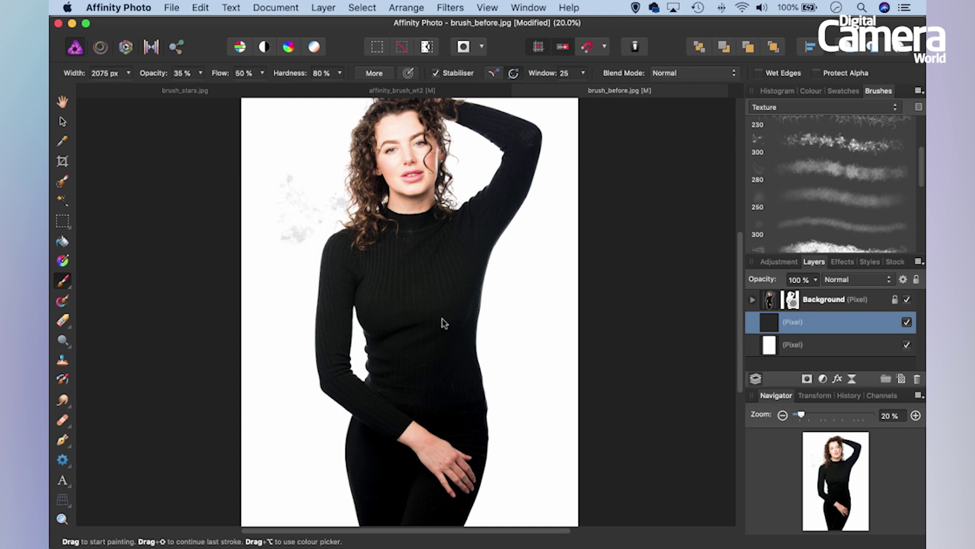
Spread the grey grunge texture over the whole backdrop around the woman with the brush at about 2000 px.
{"action": "key", "text": "bracketright"}
{"action": "mouse_move", "coordinate": [518, 312]}
{"action": "left_mouse_down"}
{"action": "mouse_move", "coordinate": [514, 403]}
{"action": "mouse_move", "coordinate": [469, 406]}
{"action": "mouse_move", "coordinate": [392, 357]}
{"action": "left_mouse_up"}
{"action": "mouse_move", "coordinate": [317, 413]}
{"action": "left_mouse_down"}
{"action": "mouse_move", "coordinate": [304, 467]}
{"action": "mouse_move", "coordinate": [314, 350]}
{"action": "mouse_move", "coordinate": [279, 255]}
{"action": "mouse_move", "coordinate": [297, 180]}
{"action": "mouse_move", "coordinate": [333, 137]}
{"action": "mouse_move", "coordinate": [525, 194]}
{"action": "left_mouse_up"}
{"action": "key", "text": "bracketleft"}
{"action": "mouse_move", "coordinate": [531, 251]}
{"action": "left_mouse_down"}
{"action": "mouse_move", "coordinate": [522, 325]}
{"action": "mouse_move", "coordinate": [504, 254]}
{"action": "mouse_move", "coordinate": [506, 466]}
{"action": "mouse_move", "coordinate": [518, 508]}
{"action": "mouse_move", "coordinate": [526, 502]}
{"action": "mouse_move", "coordinate": [526, 480]}
{"action": "left_mouse_up"}
{"action": "mouse_move", "coordinate": [391, 454]}
{"action": "left_mouse_down"}
{"action": "mouse_move", "coordinate": [322, 482]}
{"action": "mouse_move", "coordinate": [310, 499]}
{"action": "mouse_move", "coordinate": [311, 282]}
{"action": "mouse_move", "coordinate": [257, 250]}
{"action": "mouse_move", "coordinate": [324, 206]}
{"action": "mouse_move", "coordinate": [559, 133]}
{"action": "mouse_move", "coordinate": [530, 291]}
{"action": "mouse_move", "coordinate": [531, 267]}
{"action": "mouse_move", "coordinate": [524, 275]}
{"action": "mouse_move", "coordinate": [434, 276]}
{"action": "mouse_move", "coordinate": [350, 377]}
{"action": "left_mouse_up"}
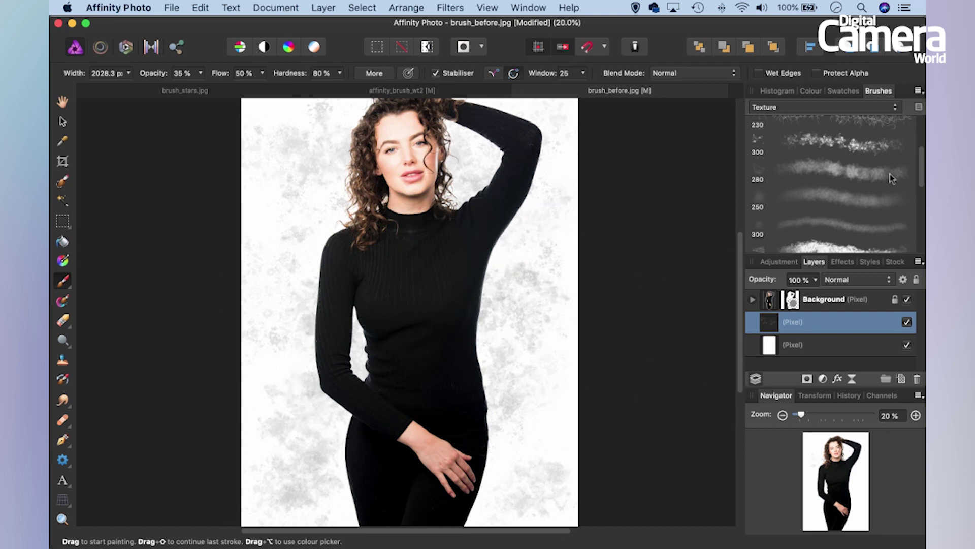
Choose the 200 px speckled brush named Brush 2 from the Texture category.
{"action": "left_click_drag", "start_coordinate": [919, 162], "coordinate": [920, 178]}
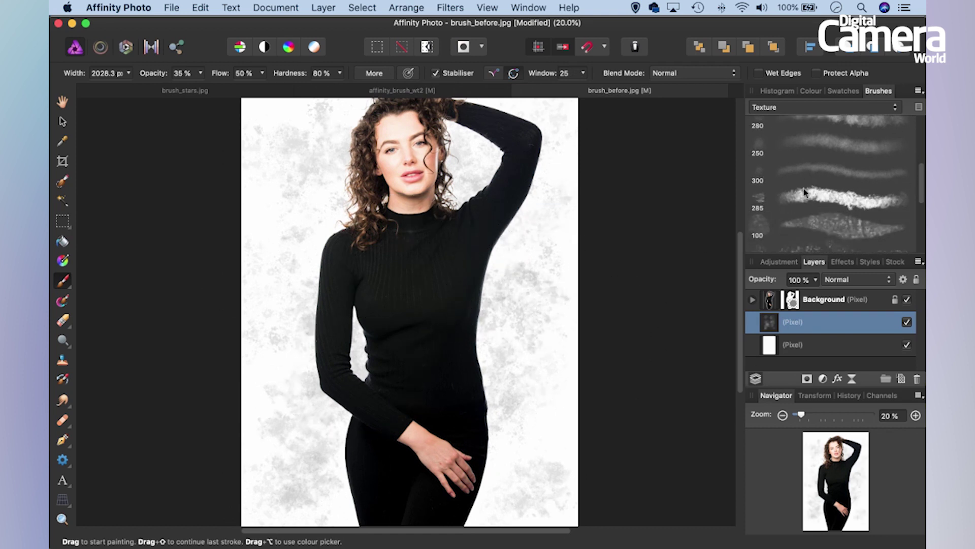
{"action": "scroll", "coordinate": [831, 218], "scroll_direction": "down", "scroll_amount": 2}
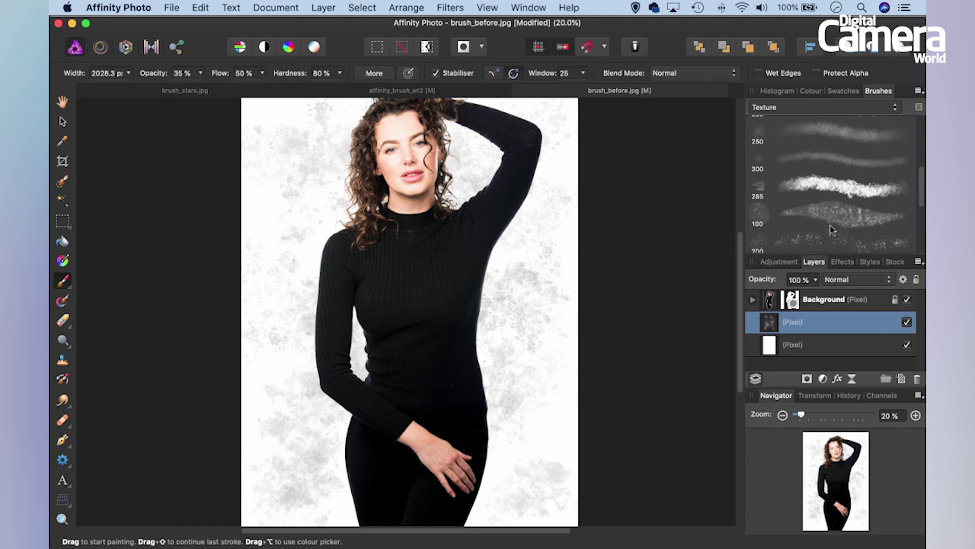
{"action": "left_click", "coordinate": [830, 245]}
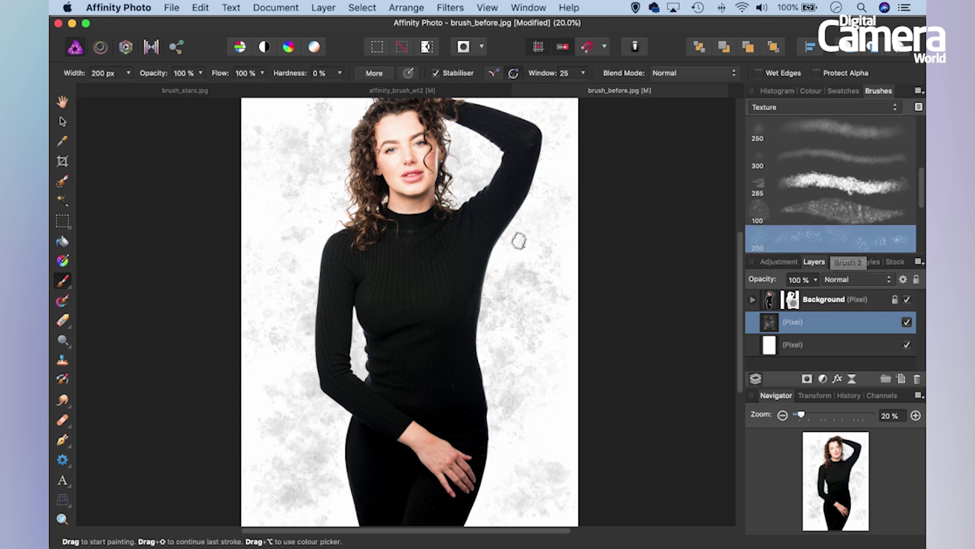
Lower the speckled brush's opacity to 39% and enlarge it to about 1046 px.
{"action": "key", "text": "bracketright"}
{"action": "key", "text": "bracketright"}
{"action": "key", "text": "bracketright"}
{"action": "key", "text": "bracketright"}
{"action": "key", "text": "bracketright"}
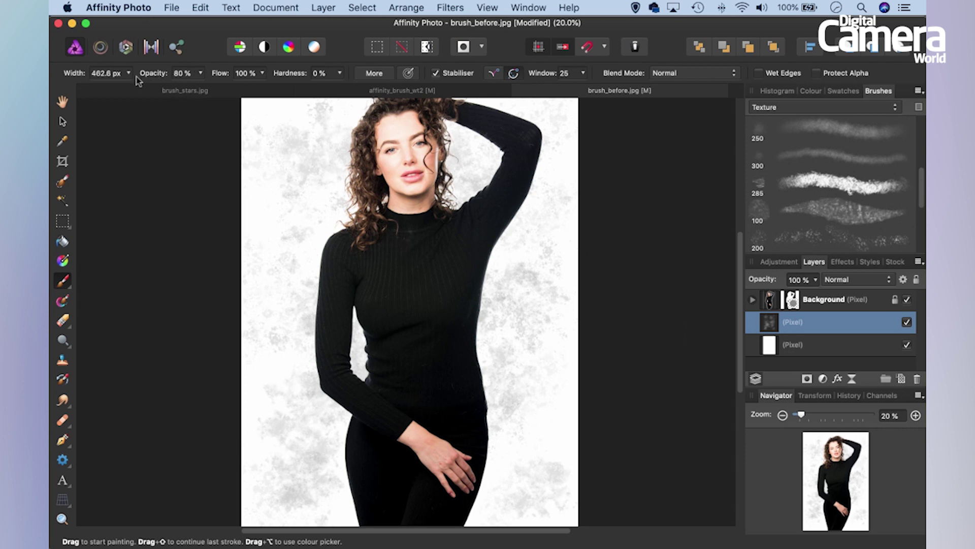
{"action": "key", "text": "bracketright"}
{"action": "key", "text": "bracketright"}
{"action": "key", "text": "bracketright"}
{"action": "key", "text": "bracketright"}
{"action": "key", "text": "bracketright"}
{"action": "key", "text": "bracketright"}
{"action": "key", "text": "bracketright"}
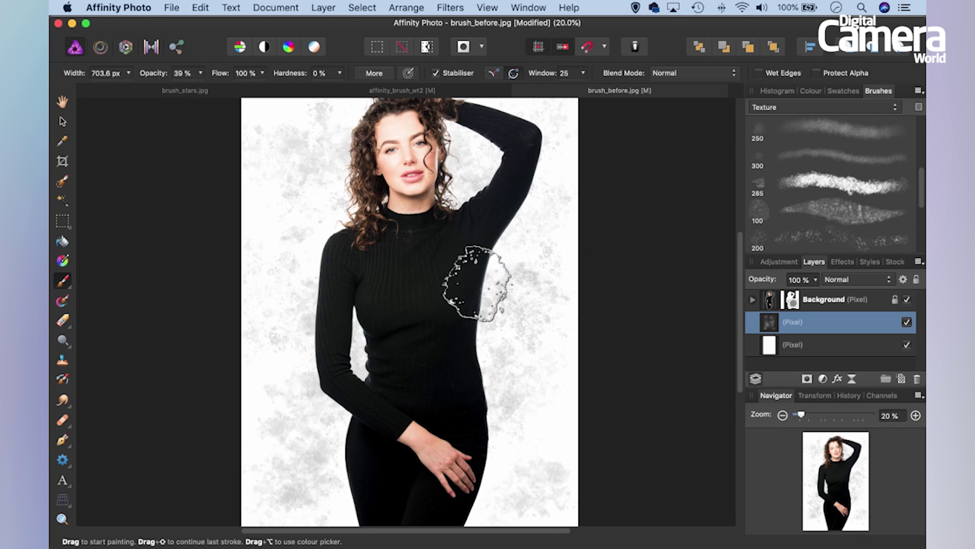
{"action": "key", "text": "bracketleft"}
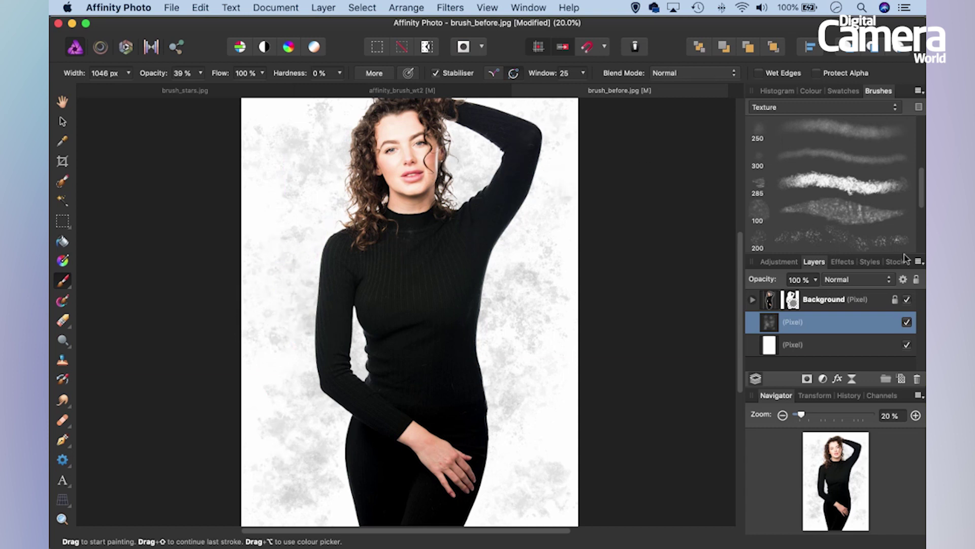
Choose the first 300 px Texture brush and give it a width of 345 px, 33% opacity and the Multiply blend mode.
{"action": "left_click_drag", "start_coordinate": [916, 189], "coordinate": [919, 162]}
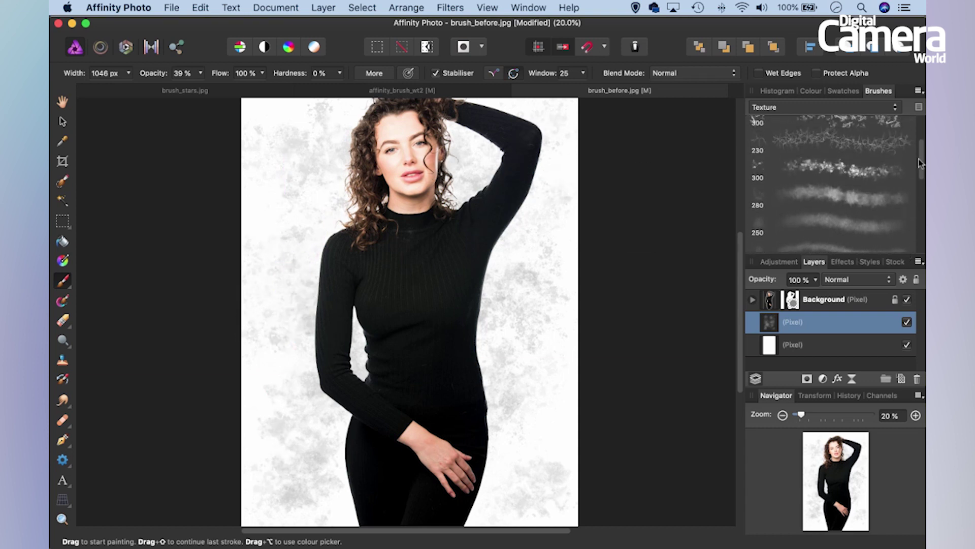
{"action": "scroll", "coordinate": [818, 153], "scroll_direction": "up", "scroll_amount": 3}
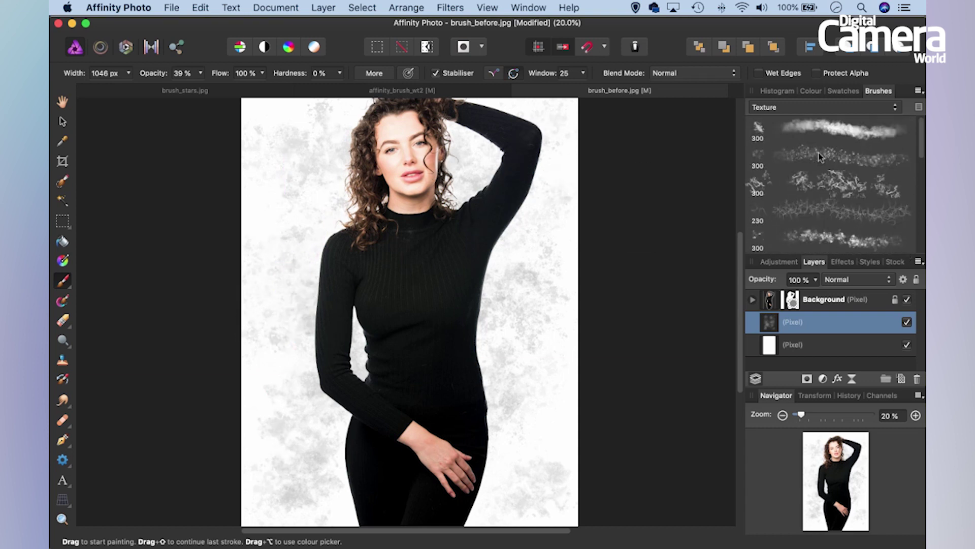
{"action": "left_click", "coordinate": [825, 134]}
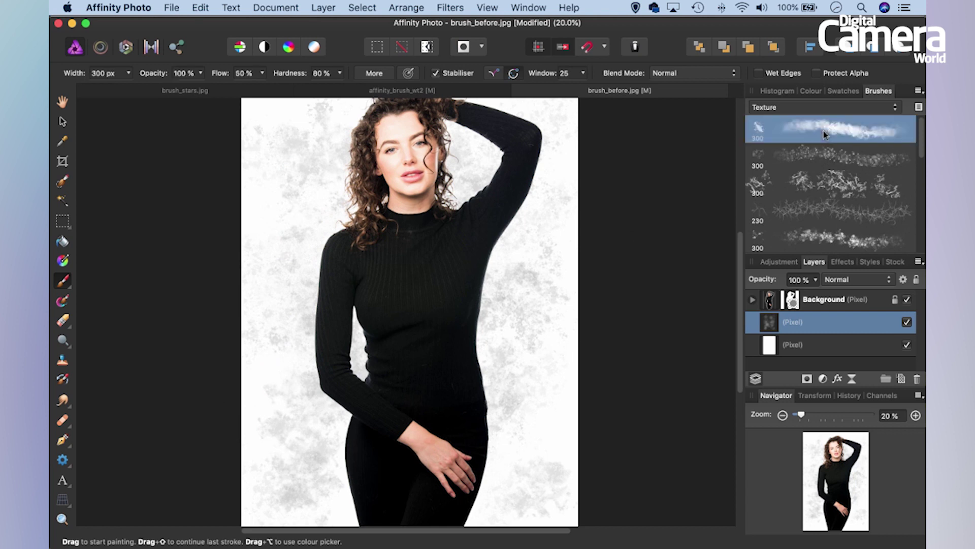
{"action": "key", "text": "bracketright"}
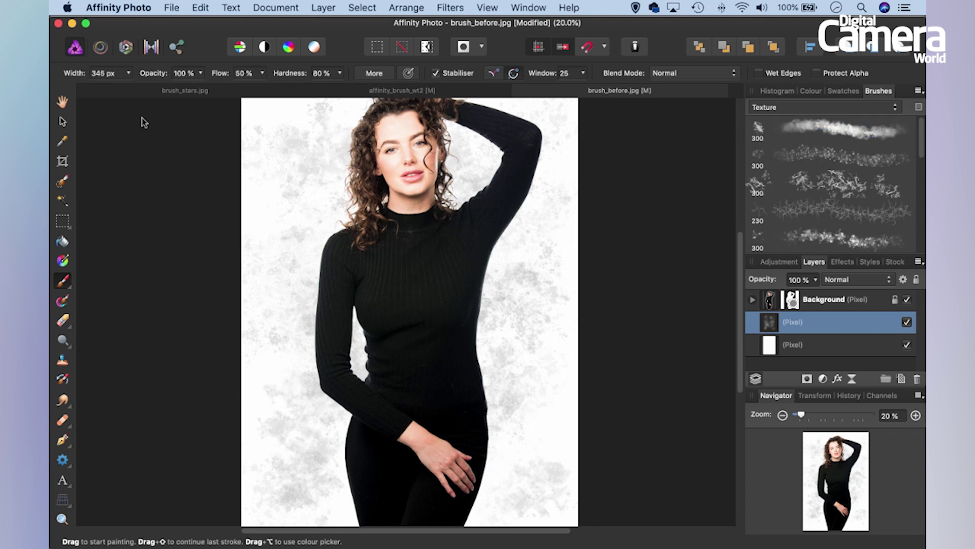
{"action": "left_click", "coordinate": [201, 74]}
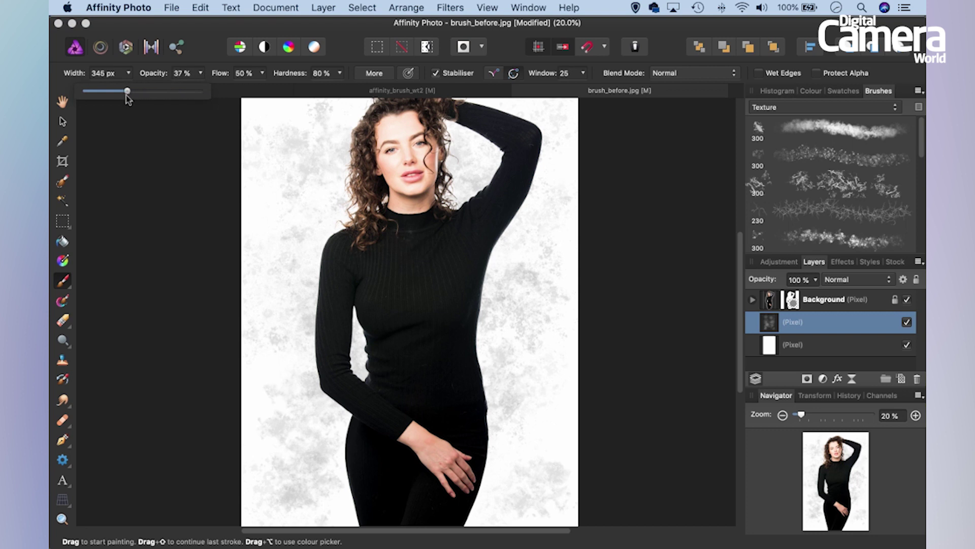
{"action": "left_click", "coordinate": [681, 73]}
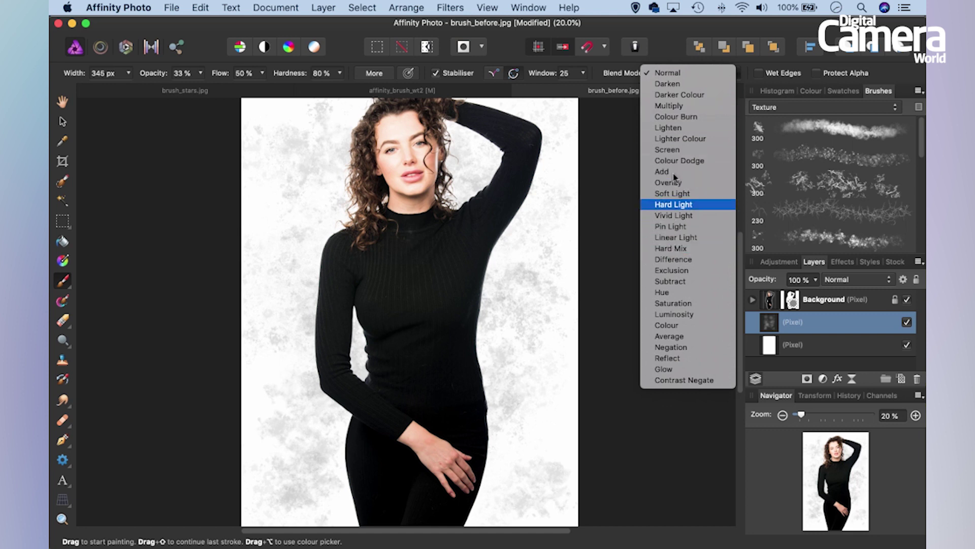
{"action": "left_click", "coordinate": [688, 106]}
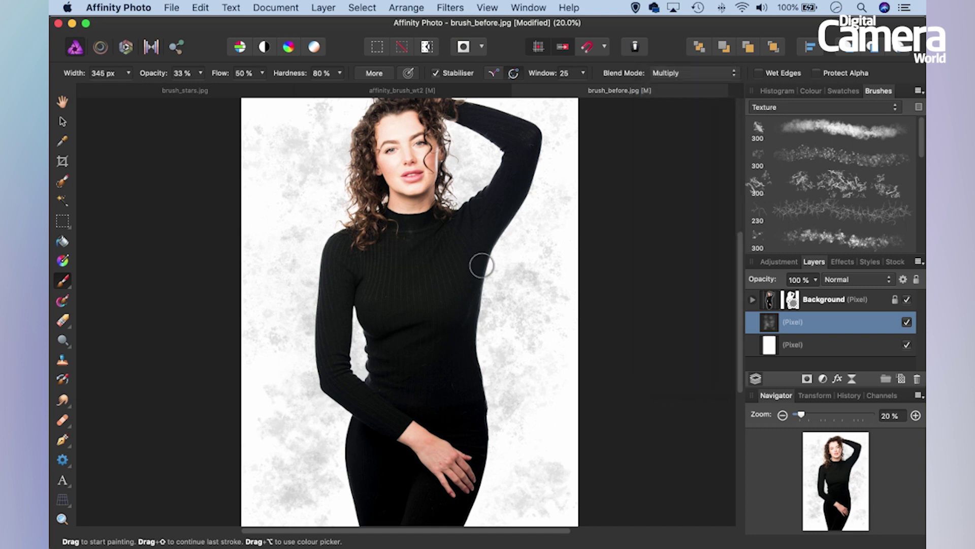
Build up darker grey texture on the backdrop close around the woman's body, enlarging the brush to about 1214 px.
{"action": "key", "text": "bracketright"}
{"action": "mouse_move", "coordinate": [487, 246]}
{"action": "left_mouse_down"}
{"action": "mouse_move", "coordinate": [483, 401]}
{"action": "mouse_move", "coordinate": [469, 283]}
{"action": "mouse_move", "coordinate": [477, 298]}
{"action": "mouse_move", "coordinate": [468, 348]}
{"action": "mouse_move", "coordinate": [459, 316]}
{"action": "left_mouse_up"}
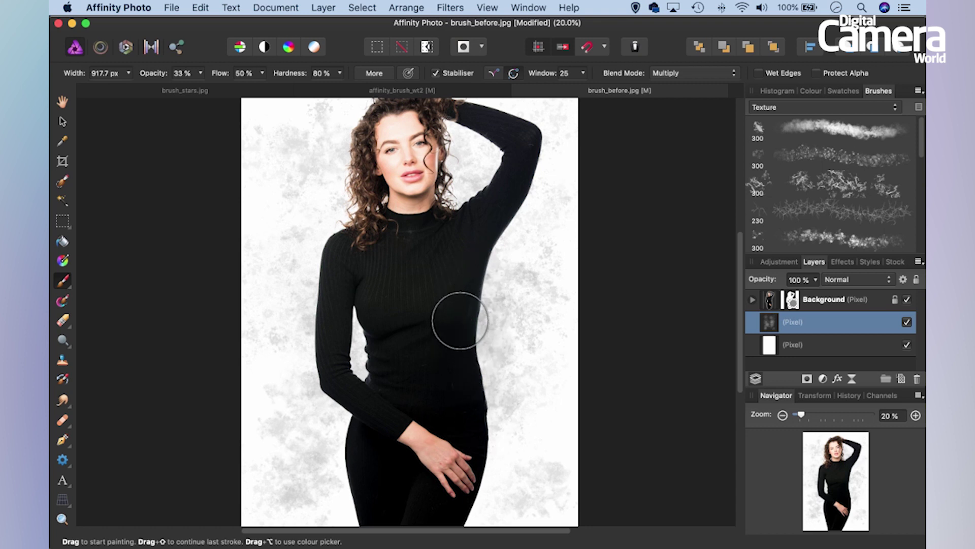
{"action": "left_click_drag", "start_coordinate": [501, 282], "coordinate": [456, 341]}
{"action": "key", "text": "bracketright"}
{"action": "left_click", "coordinate": [469, 173]}
{"action": "mouse_move", "coordinate": [348, 201]}
{"action": "left_mouse_down"}
{"action": "mouse_move", "coordinate": [316, 163]}
{"action": "mouse_move", "coordinate": [283, 152]}
{"action": "mouse_move", "coordinate": [337, 273]}
{"action": "mouse_move", "coordinate": [336, 492]}
{"action": "mouse_move", "coordinate": [285, 442]}
{"action": "mouse_move", "coordinate": [293, 361]}
{"action": "left_mouse_up"}
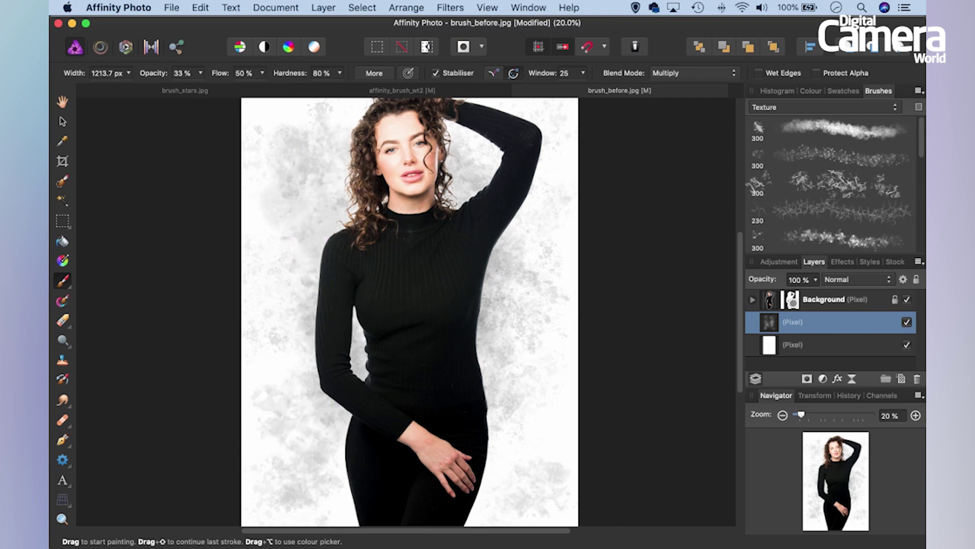
{"action": "mouse_move", "coordinate": [520, 418]}
{"action": "left_mouse_down"}
{"action": "mouse_move", "coordinate": [536, 376]}
{"action": "mouse_move", "coordinate": [531, 316]}
{"action": "mouse_move", "coordinate": [492, 370]}
{"action": "mouse_move", "coordinate": [475, 422]}
{"action": "left_mouse_up"}
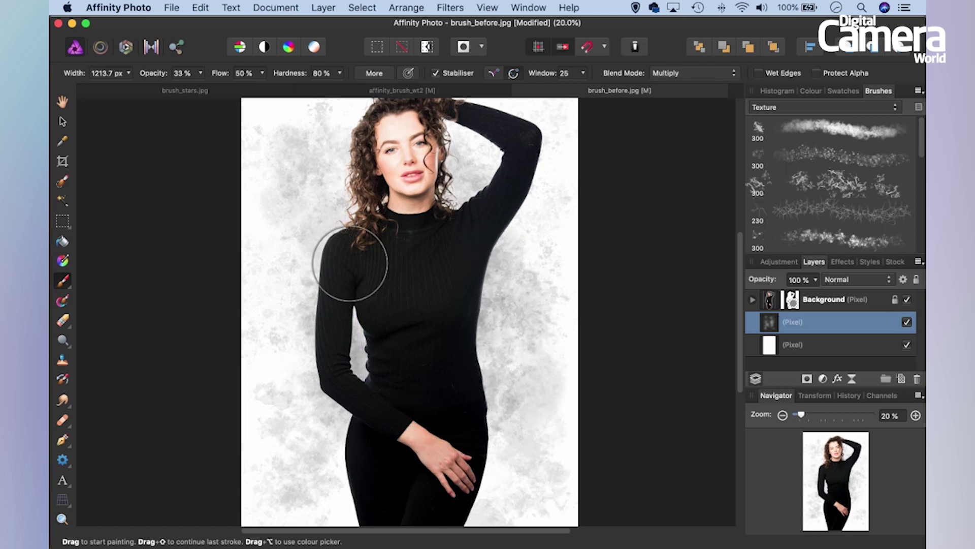
{"action": "left_click_drag", "start_coordinate": [481, 150], "coordinate": [513, 289]}
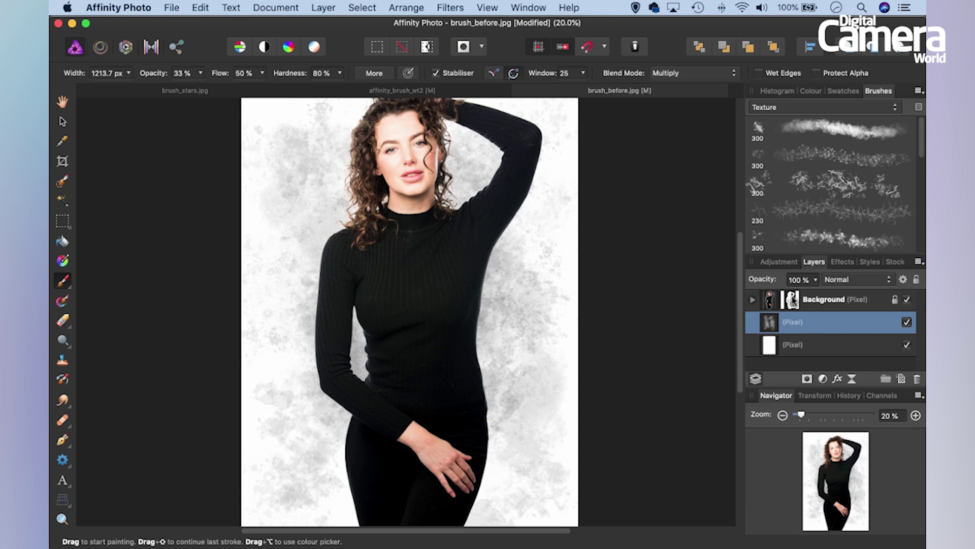
Target the Background layer's mask, choose the branching 300 px Texture brush and set its colour to black.
{"action": "left_click", "coordinate": [792, 301]}
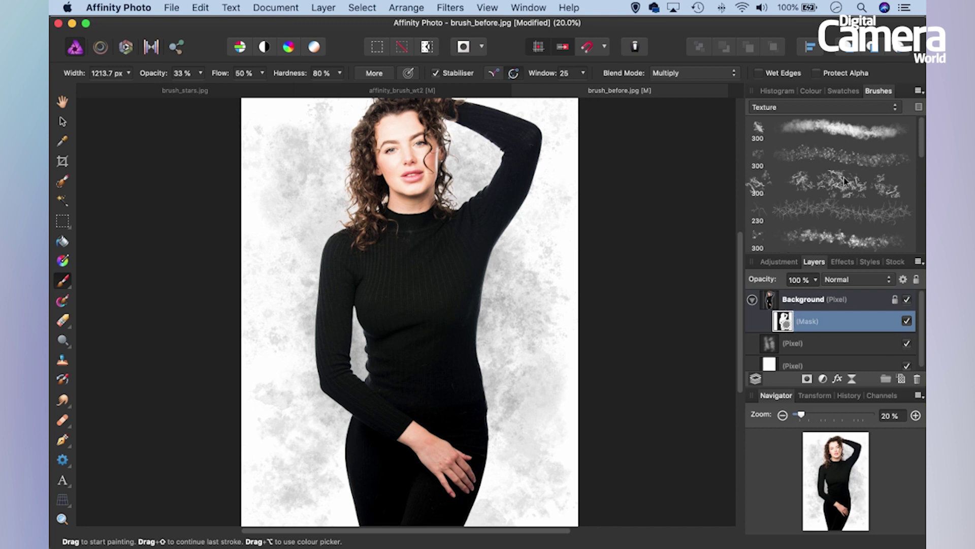
{"action": "left_click", "coordinate": [845, 211]}
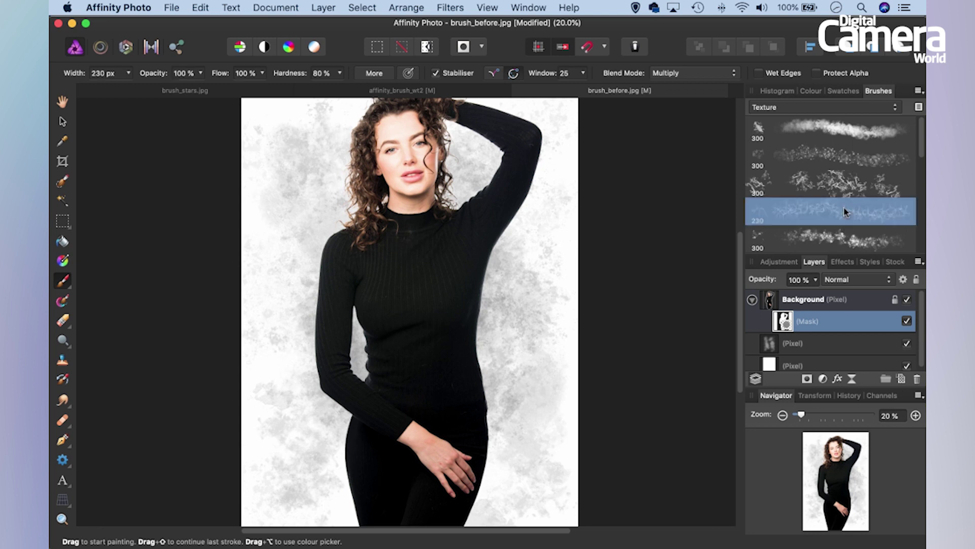
{"action": "left_click", "coordinate": [837, 184]}
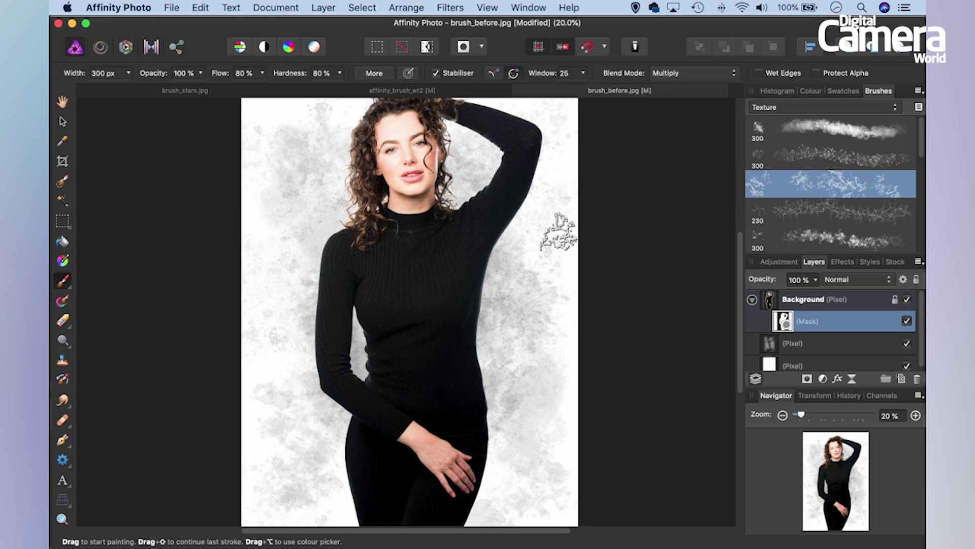
{"action": "left_click", "coordinate": [810, 92]}
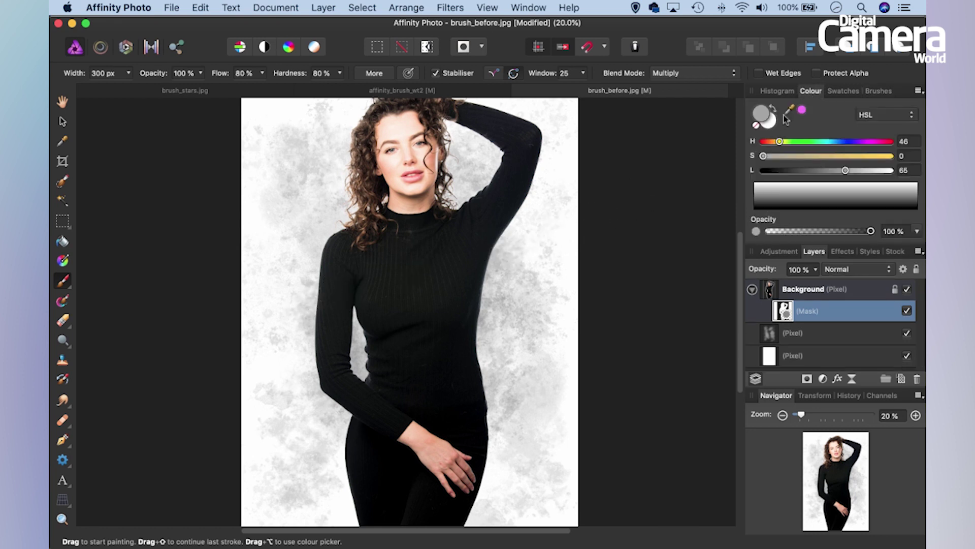
{"action": "left_click", "coordinate": [770, 205]}
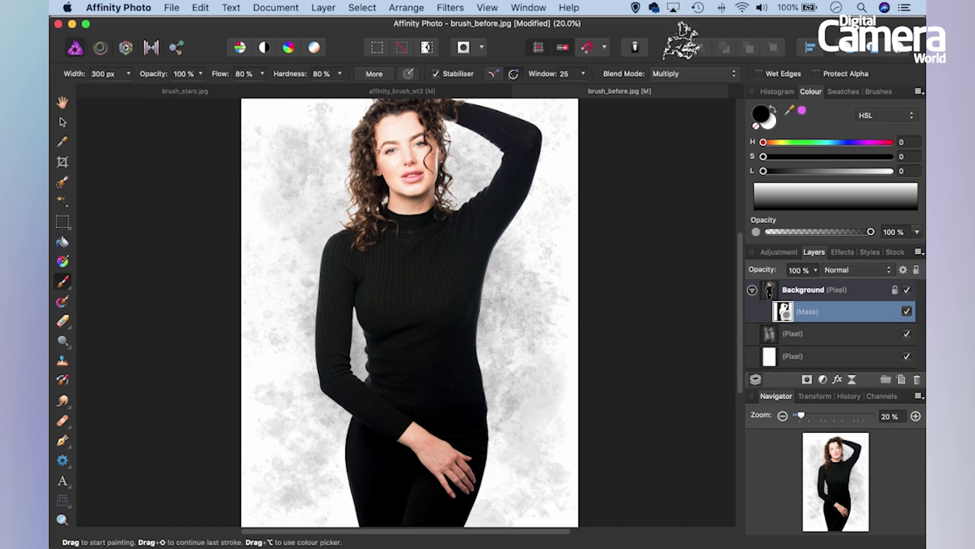
Mask out branching marks along the side of the sweater below the raised arm, undoing unwanted strokes and reducing the brush size.
{"action": "left_click", "coordinate": [462, 304]}
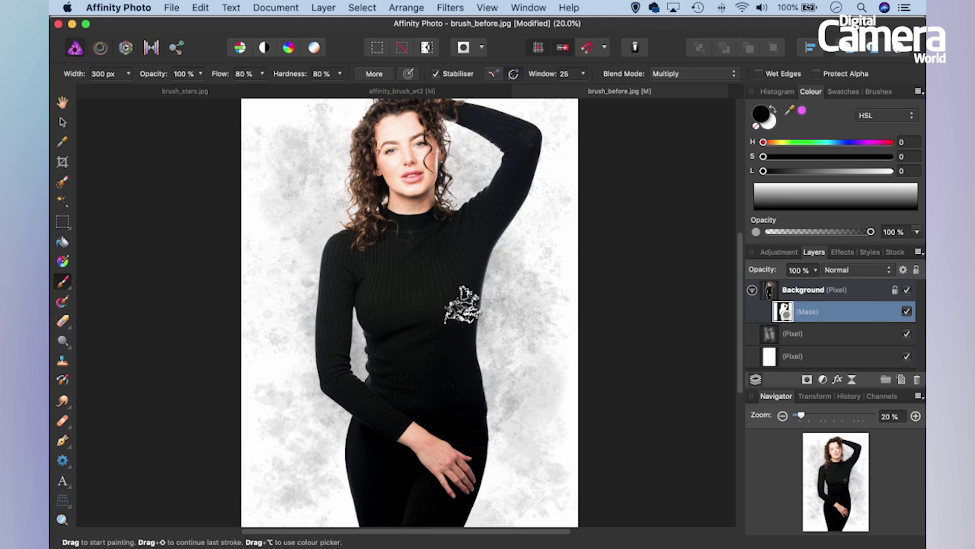
{"action": "key", "text": "super+z"}
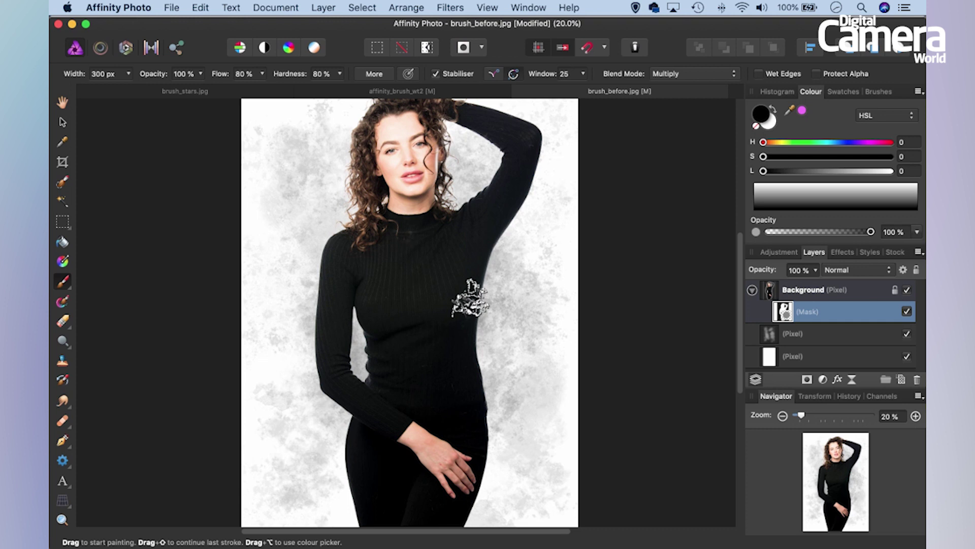
{"action": "mouse_move", "coordinate": [470, 298]}
{"action": "left_mouse_down"}
{"action": "mouse_move", "coordinate": [470, 351]}
{"action": "mouse_move", "coordinate": [473, 292]}
{"action": "mouse_move", "coordinate": [485, 310]}
{"action": "mouse_move", "coordinate": [495, 303]}
{"action": "mouse_move", "coordinate": [499, 343]}
{"action": "mouse_move", "coordinate": [498, 359]}
{"action": "mouse_move", "coordinate": [473, 369]}
{"action": "mouse_move", "coordinate": [508, 334]}
{"action": "left_mouse_up"}
{"action": "key", "text": "super+equal"}
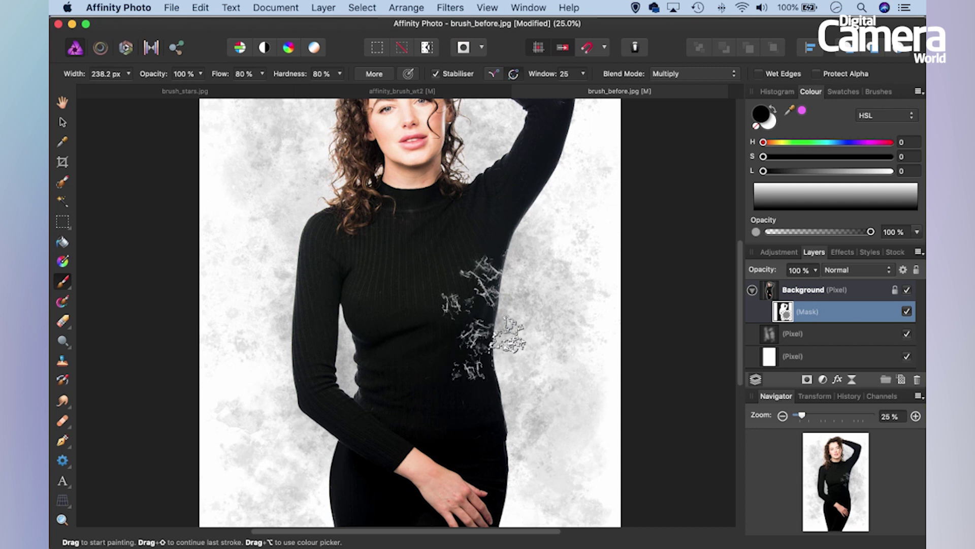
{"action": "key", "text": "super+z"}
{"action": "key", "text": "bracketleft"}
{"action": "left_click", "coordinate": [503, 339]}
{"action": "key", "text": "bracketleft"}
{"action": "key", "text": "bracketleft"}
{"action": "left_click", "coordinate": [501, 335]}
Extend the branching marks down the waist and across the lower sweater on the mask, varying the brush size.
{"action": "key", "text": "bracketright"}
{"action": "key", "text": "bracketright"}
{"action": "key", "text": "bracketright"}
{"action": "key", "text": "bracketright"}
{"action": "mouse_move", "coordinate": [483, 356]}
{"action": "left_mouse_down"}
{"action": "mouse_move", "coordinate": [447, 376]}
{"action": "mouse_move", "coordinate": [457, 389]}
{"action": "left_mouse_up"}
{"action": "key", "text": "bracketleft"}
{"action": "left_click", "coordinate": [438, 399]}
{"action": "key", "text": "bracketleft"}
{"action": "key", "text": "bracketleft"}
{"action": "left_click", "coordinate": [423, 414]}
{"action": "left_click", "coordinate": [470, 390]}
{"action": "key", "text": "bracketleft"}
{"action": "key", "text": "bracketleft"}
{"action": "key", "text": "bracketleft"}
{"action": "key", "text": "bracketleft"}
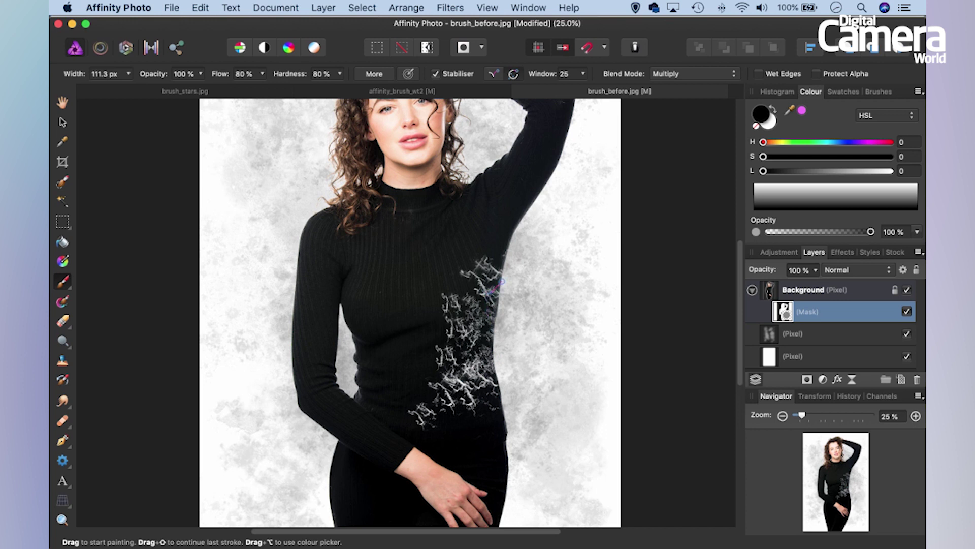
Enlarge the branching brush to about 390 px, reduce it slightly and mask out marks over the shoulder of the lowered arm.
{"action": "key", "text": "bracketright"}
{"action": "key", "text": "bracketright"}
{"action": "key", "text": "bracketright"}
{"action": "key", "text": "bracketright"}
{"action": "left_click", "coordinate": [270, 250]}
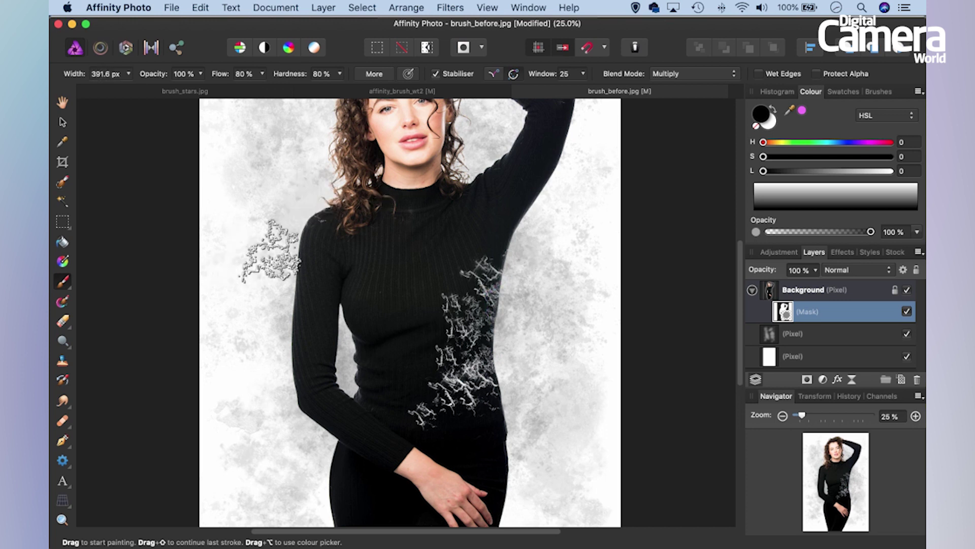
{"action": "left_click", "coordinate": [317, 226]}
{"action": "key", "text": "bracketleft"}
{"action": "key", "text": "bracketleft"}
{"action": "left_click", "coordinate": [305, 248]}
Mask out branching marks around the collar and the upper part of the raised arm with the brush at about 350 px.
{"action": "left_click", "coordinate": [371, 188]}
{"action": "key", "text": "bracketright"}
{"action": "left_click", "coordinate": [468, 206]}
{"action": "left_click", "coordinate": [538, 173]}
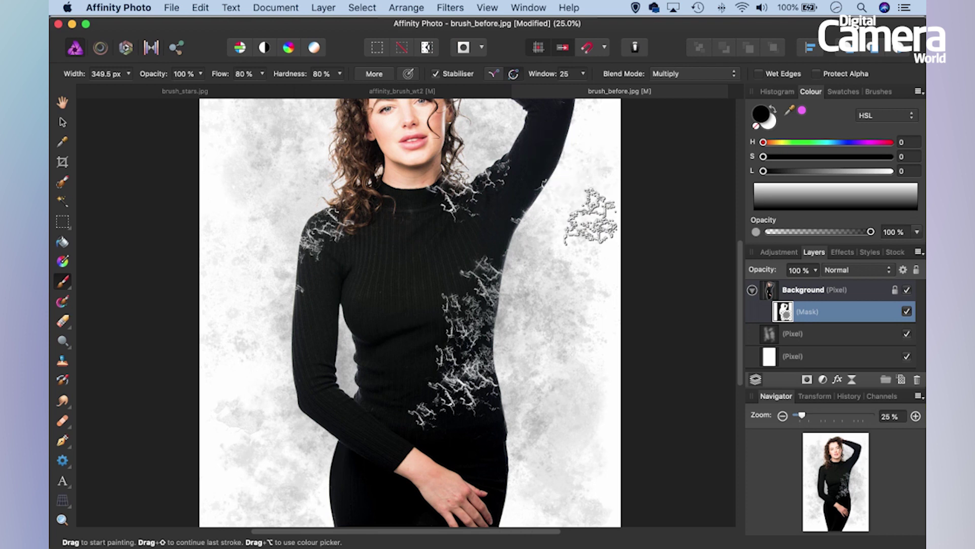
Choose the second brush in the Texture category, the speckled 300 px one, and enlarge it to about 603 px.
{"action": "left_click", "coordinate": [879, 92]}
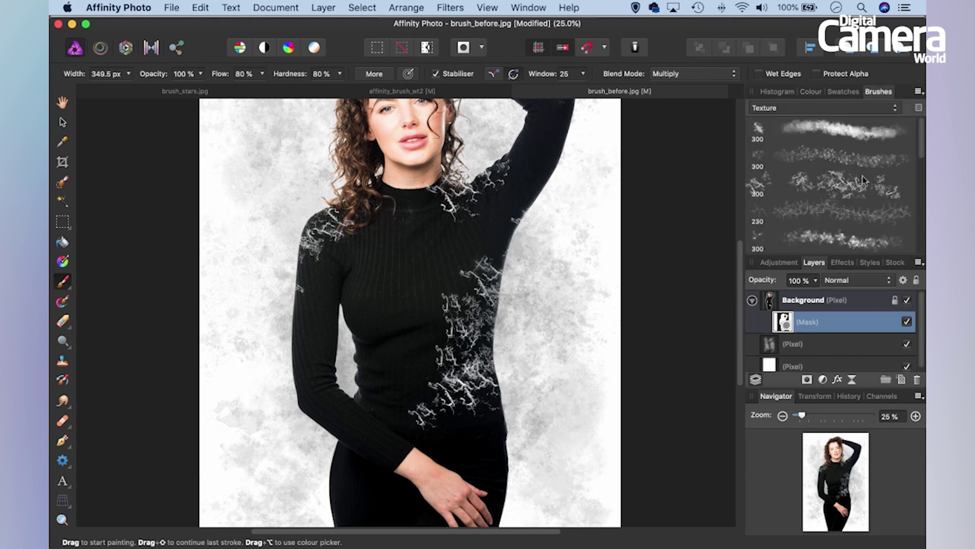
{"action": "left_click", "coordinate": [851, 164]}
{"action": "key", "text": "bracketright"}
{"action": "key", "text": "bracketright"}
{"action": "key", "text": "bracketright"}
{"action": "key", "text": "bracketright"}
{"action": "key", "text": "bracketright"}
{"action": "key", "text": "bracketright"}
{"action": "key", "text": "bracketright"}
{"action": "key", "text": "bracketright"}
{"action": "key", "text": "bracketright"}
{"action": "key", "text": "bracketright"}
{"action": "key", "text": "bracketright"}
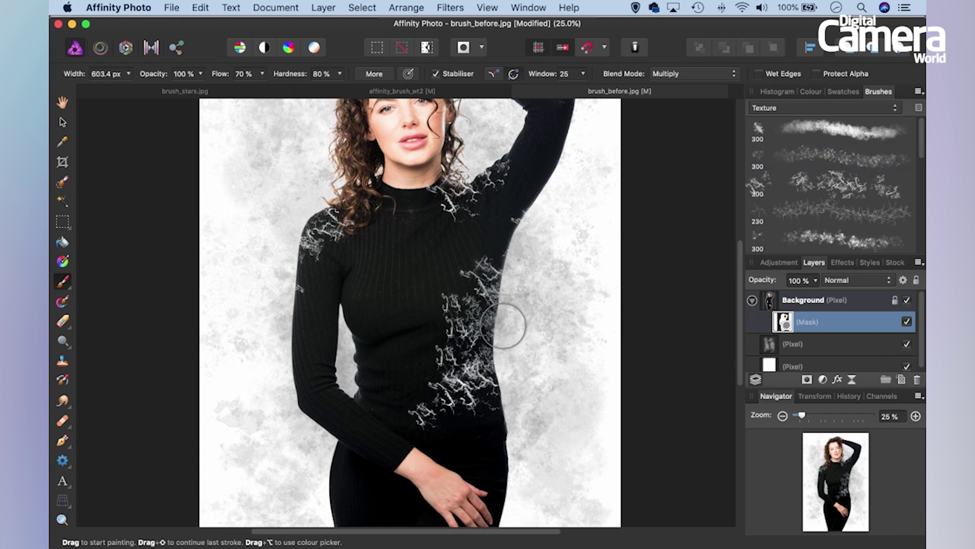
Paint speckled erosion on the mask along the sweater's side below the raised arm, with brush sizes from about 189 to 578 px.
{"action": "key", "text": "bracketleft"}
{"action": "key", "text": "bracketleft"}
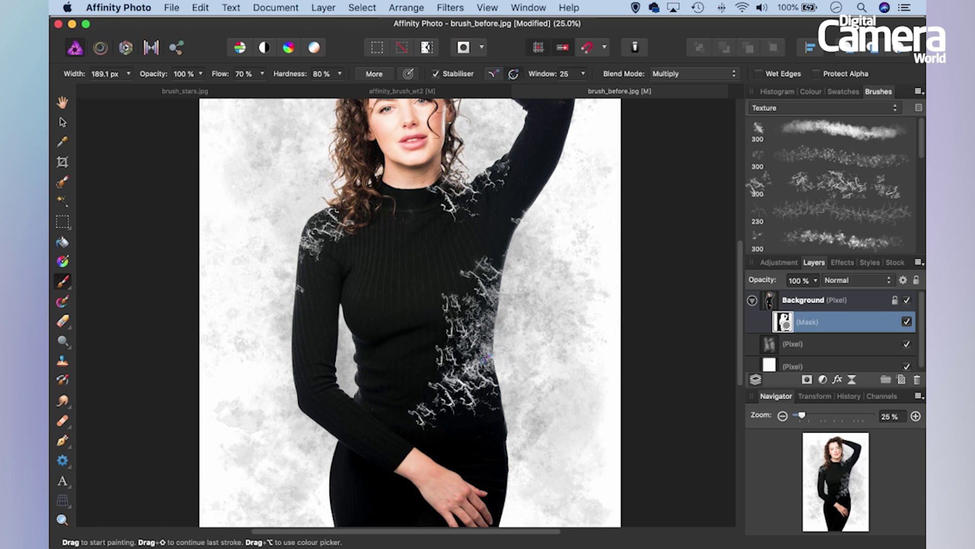
{"action": "key", "text": "bracketright"}
{"action": "key", "text": "bracketright"}
{"action": "key", "text": "bracketright"}
{"action": "mouse_move", "coordinate": [518, 377]}
{"action": "left_mouse_down"}
{"action": "mouse_move", "coordinate": [496, 380]}
{"action": "mouse_move", "coordinate": [490, 407]}
{"action": "mouse_move", "coordinate": [498, 327]}
{"action": "left_mouse_up"}
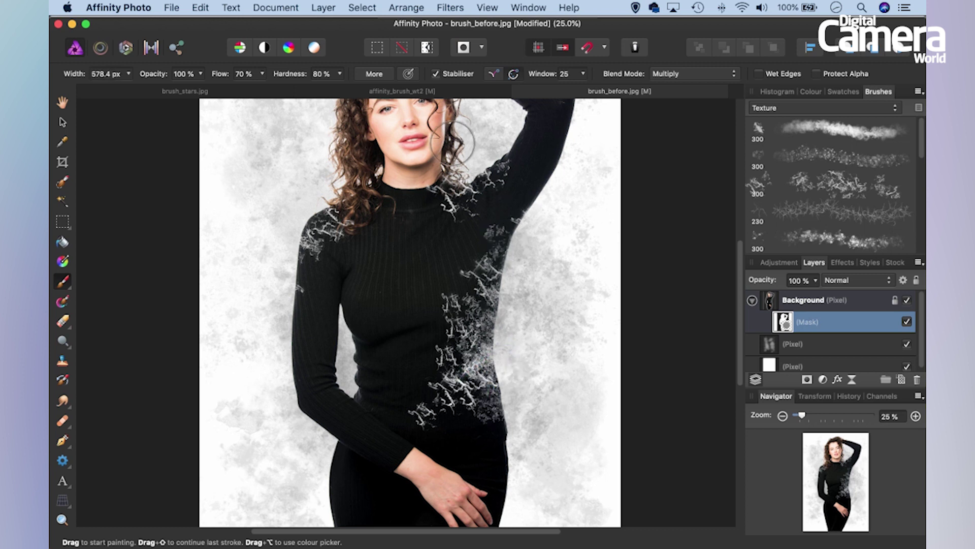
Paint speckled erosion on the mask along the forearm and elbow of the raised arm with the 578.4 px brush.
{"action": "scroll", "coordinate": [454, 145], "scroll_direction": "up", "scroll_amount": 3}
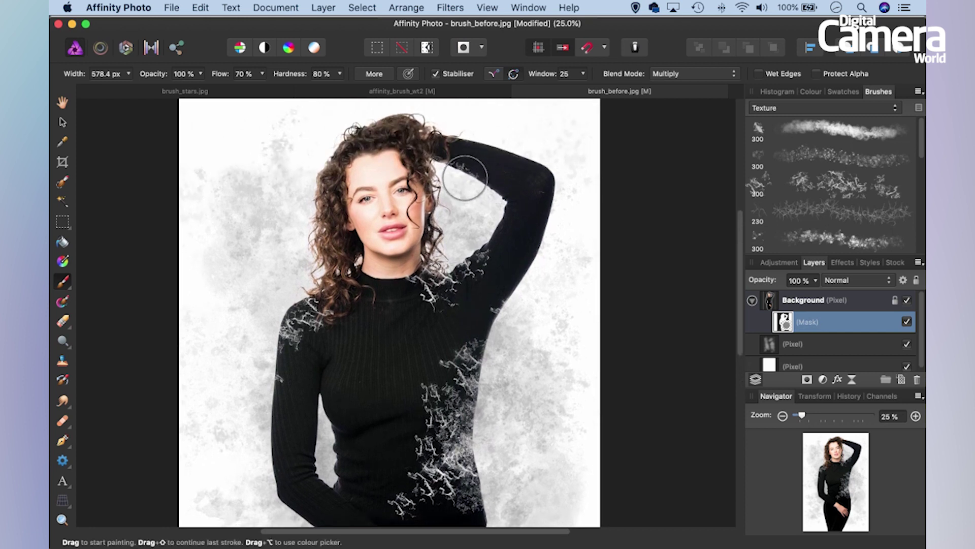
{"action": "left_click", "coordinate": [464, 163]}
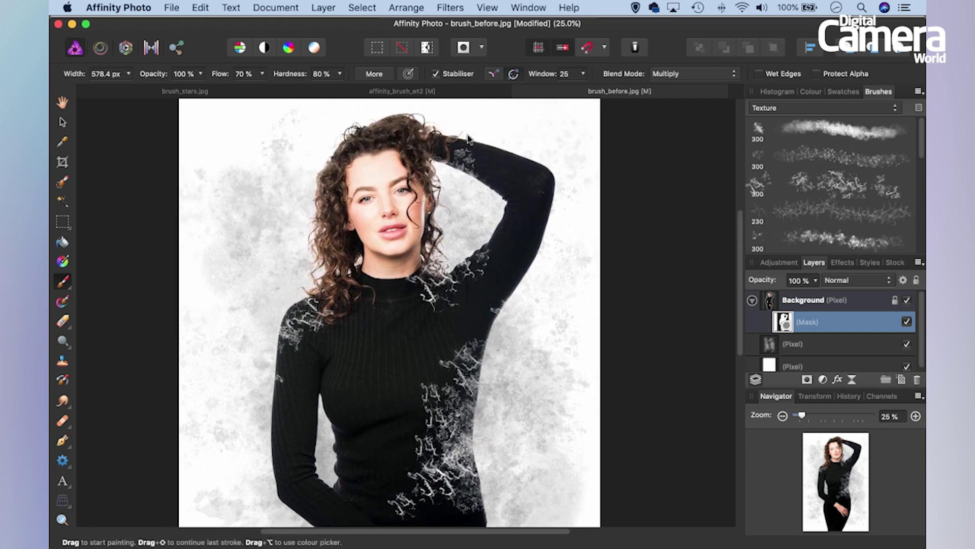
{"action": "left_click", "coordinate": [541, 178]}
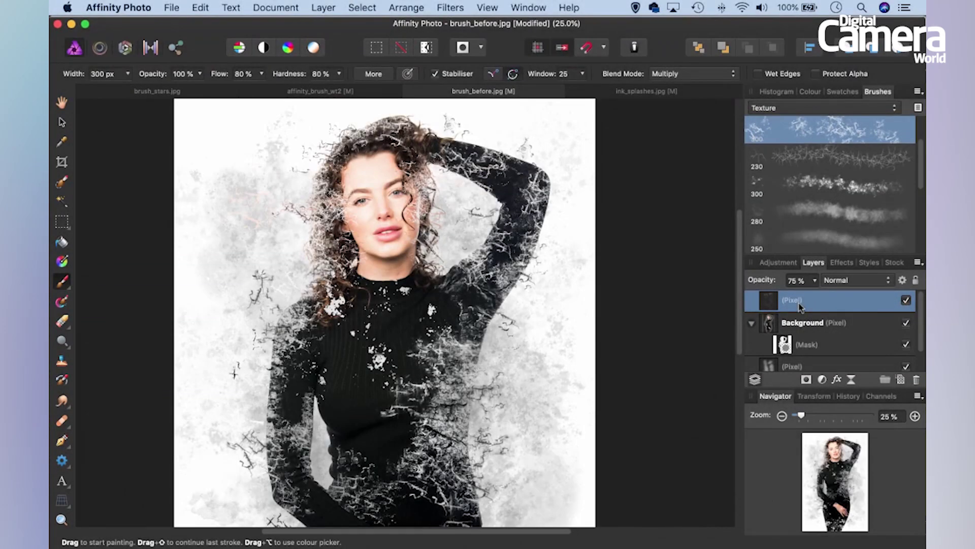
Examine the eroded portrait at 50% from face to waist, comparing it with the top pixel layer hidden and shown.
{"action": "key", "text": "super+plus"}
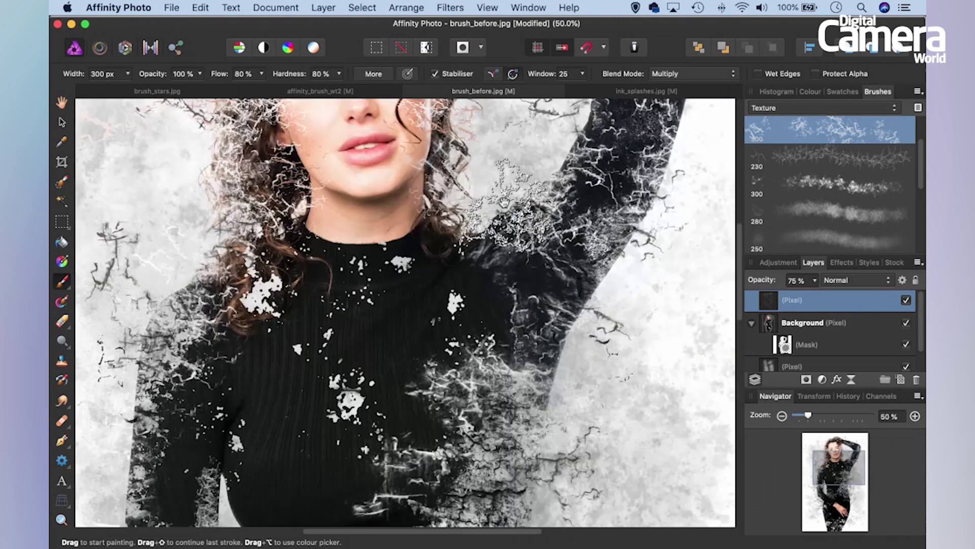
{"action": "scroll", "coordinate": [499, 290], "scroll_direction": "down", "scroll_amount": 5}
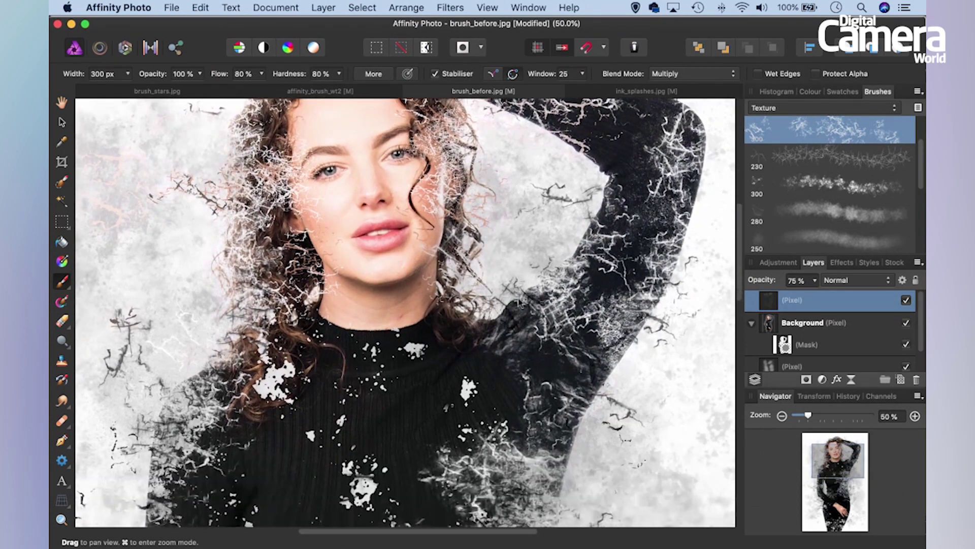
{"action": "scroll", "coordinate": [499, 263], "scroll_direction": "down", "scroll_amount": 15}
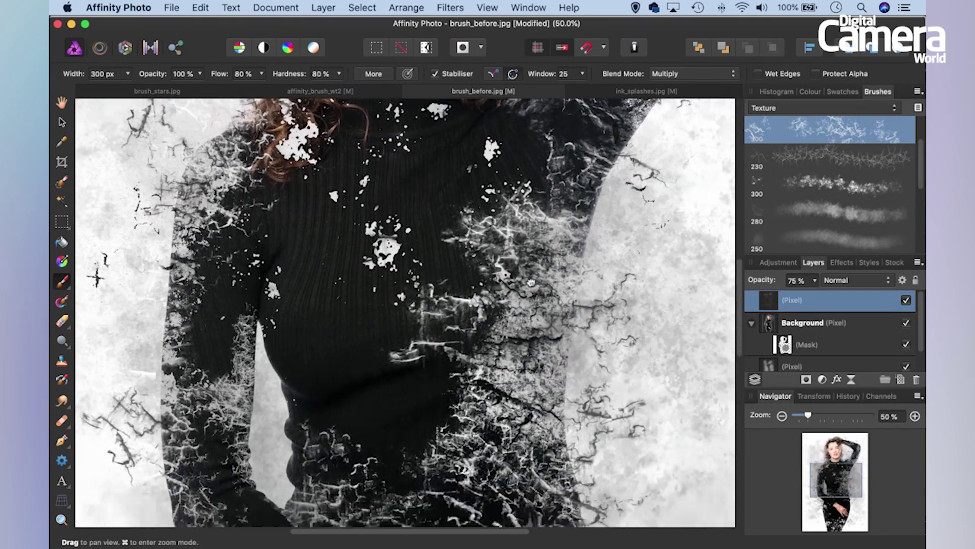
{"action": "scroll", "coordinate": [405, 313], "scroll_direction": "down", "scroll_amount": 5}
{"action": "scroll", "coordinate": [406, 313], "scroll_direction": "up", "scroll_amount": 7}
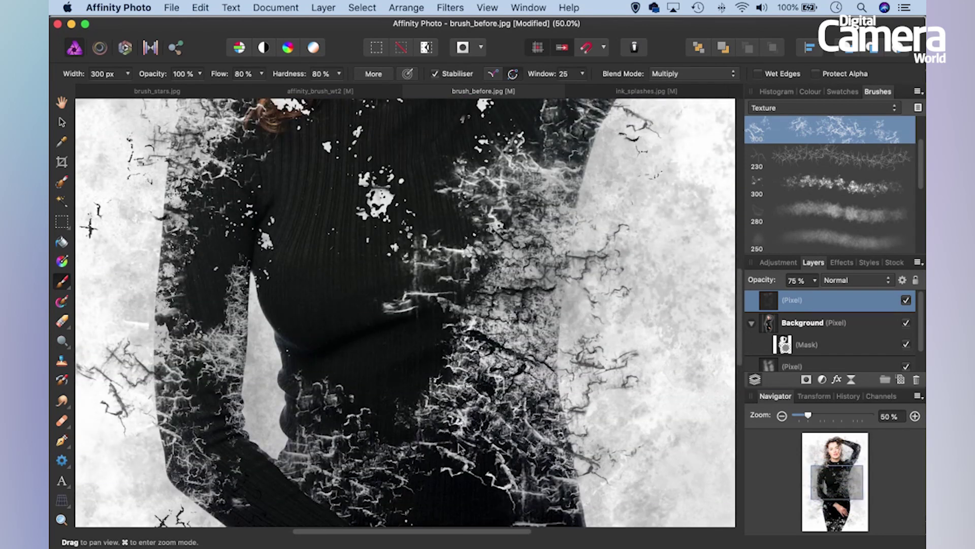
{"action": "scroll", "coordinate": [459, 448], "scroll_direction": "up", "scroll_amount": 15}
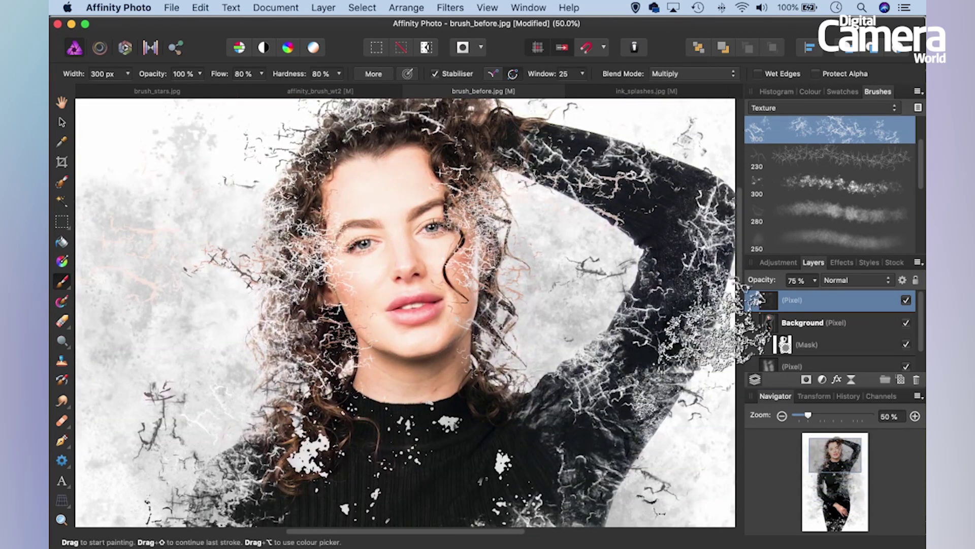
{"action": "left_click", "coordinate": [906, 301]}
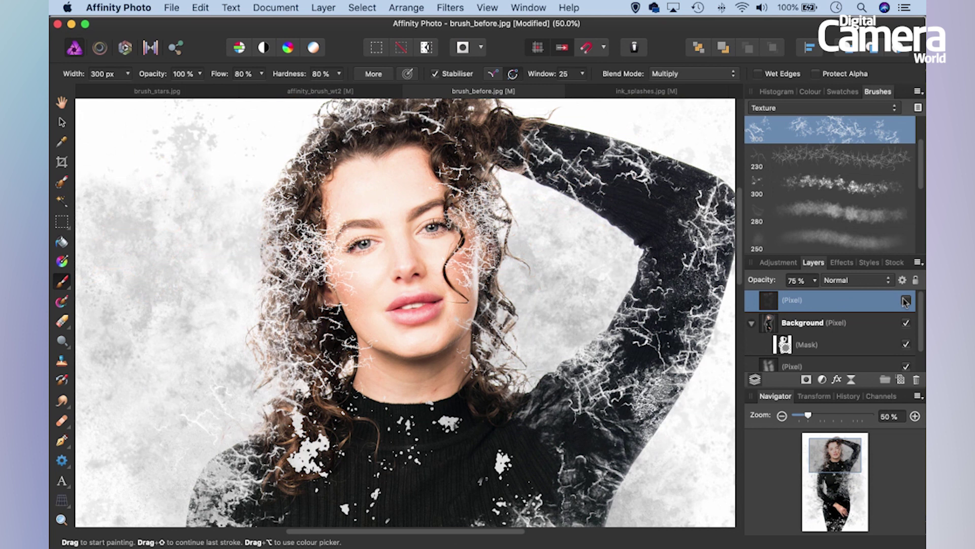
{"action": "left_click", "coordinate": [906, 301]}
{"action": "key", "text": "super+0"}
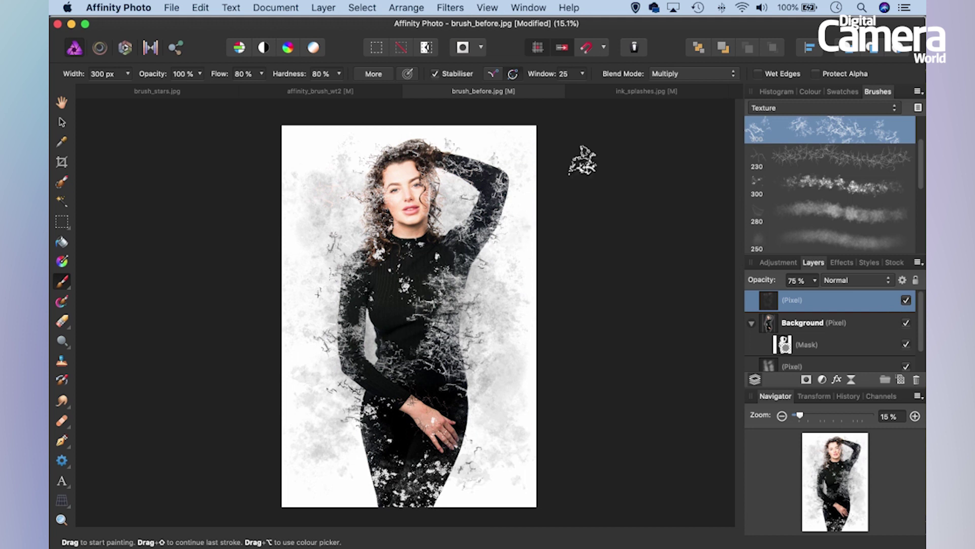
In ink_splashes.jpg, load the Composite Blue channel as a pixel selection and delete the white background around the ink splashes.
{"action": "left_click", "coordinate": [645, 93]}
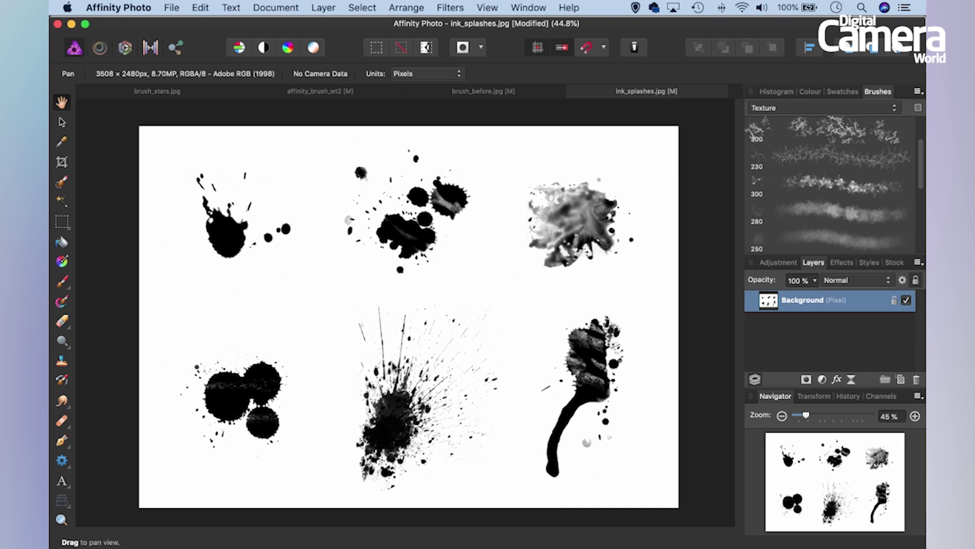
{"action": "scroll", "coordinate": [393, 368], "scroll_direction": "up", "scroll_amount": 2}
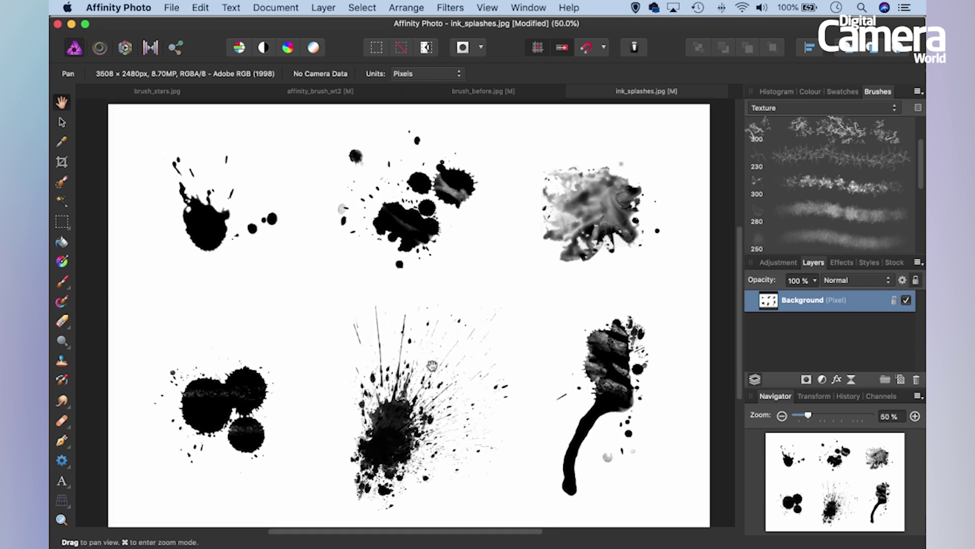
{"action": "scroll", "coordinate": [361, 342], "scroll_direction": "up", "scroll_amount": 3}
{"action": "left_click_drag", "start_coordinate": [388, 348], "coordinate": [385, 202]}
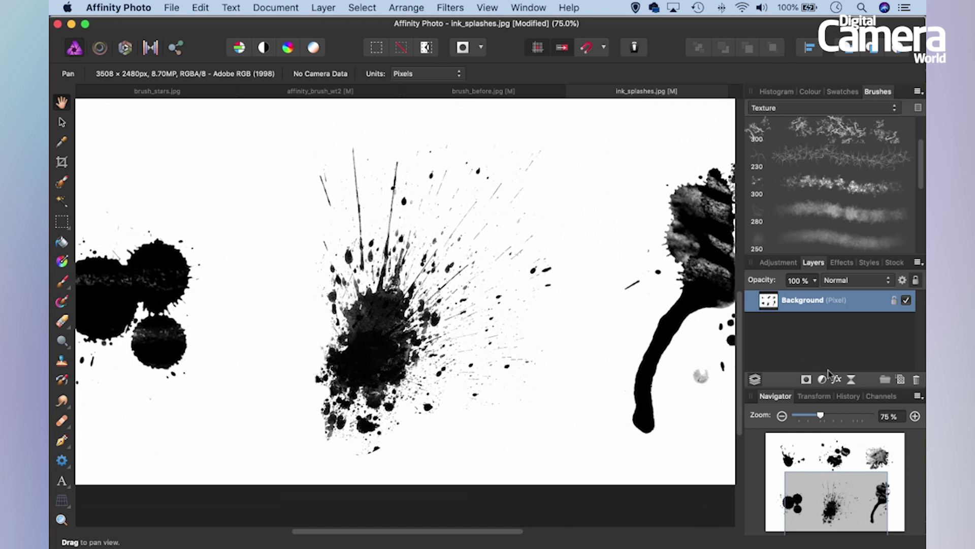
{"action": "left_click", "coordinate": [881, 396]}
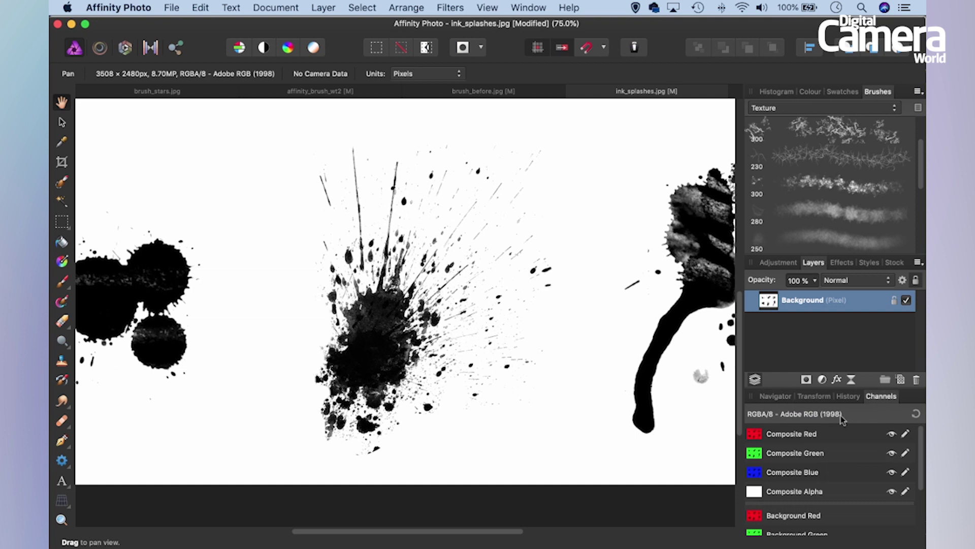
{"action": "right_click", "coordinate": [798, 475]}
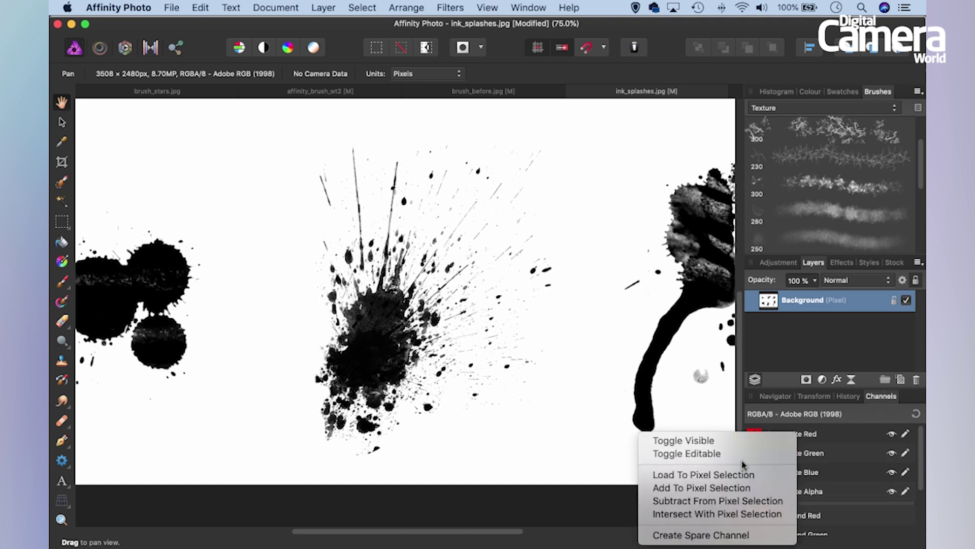
{"action": "left_click", "coordinate": [723, 474]}
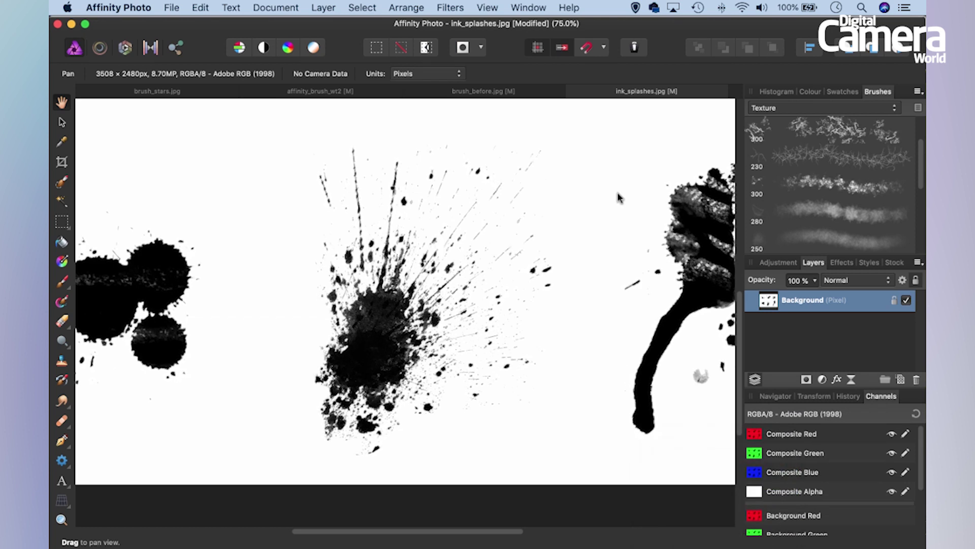
{"action": "key", "text": "Delete"}
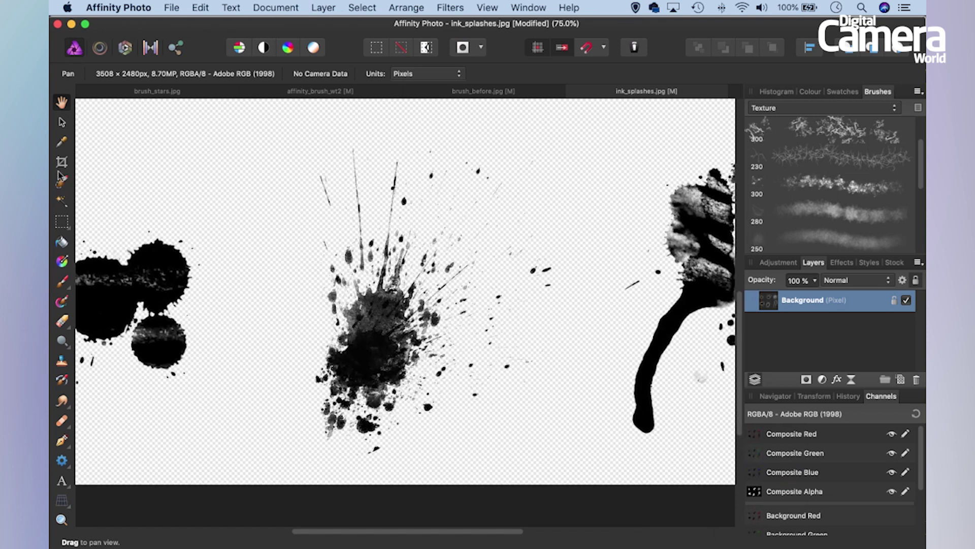
Crop the document to the central lower ink splatter, about 1293 × 1248 px.
{"action": "key", "text": "c"}
{"action": "left_click_drag", "start_coordinate": [258, 126], "coordinate": [591, 448]}
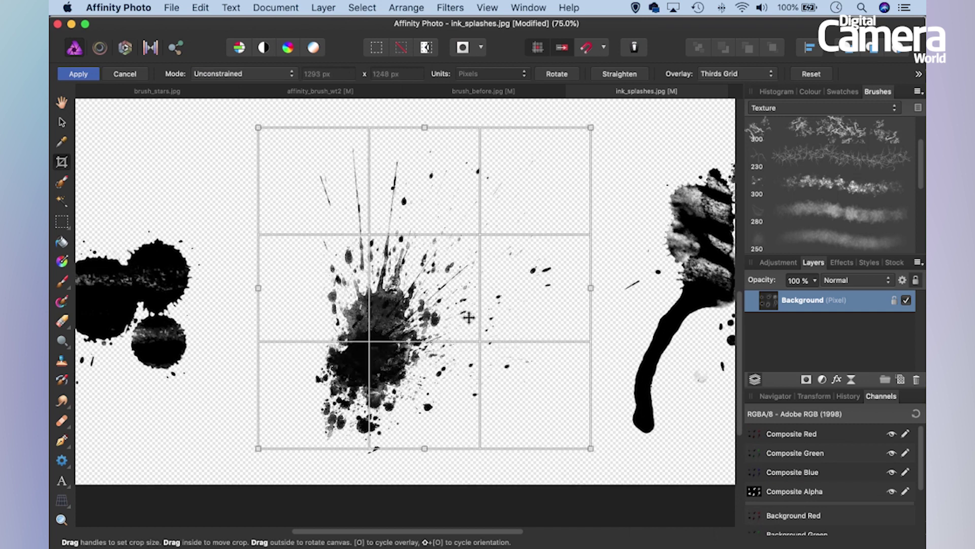
{"action": "key", "text": "Return"}
{"action": "key", "text": "h"}
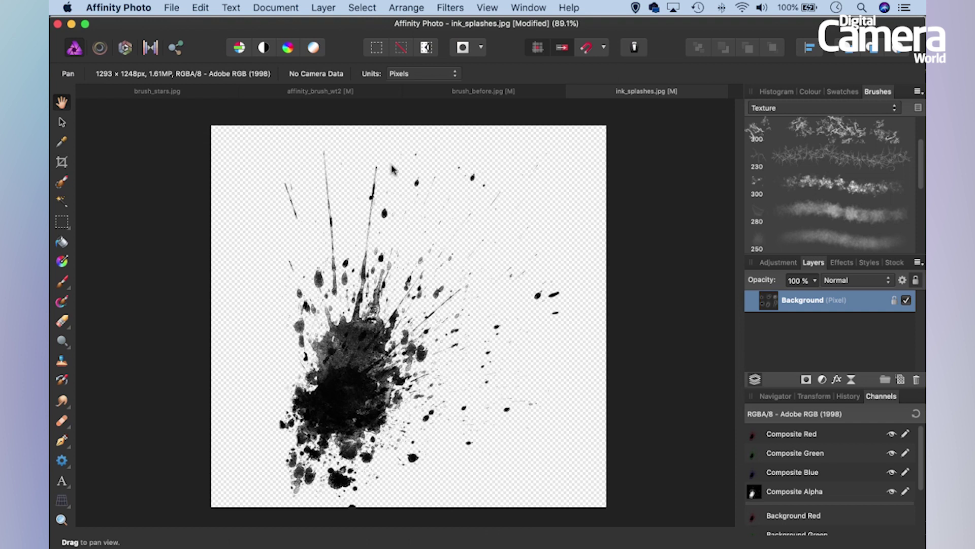
{"action": "left_click", "coordinate": [171, 7]}
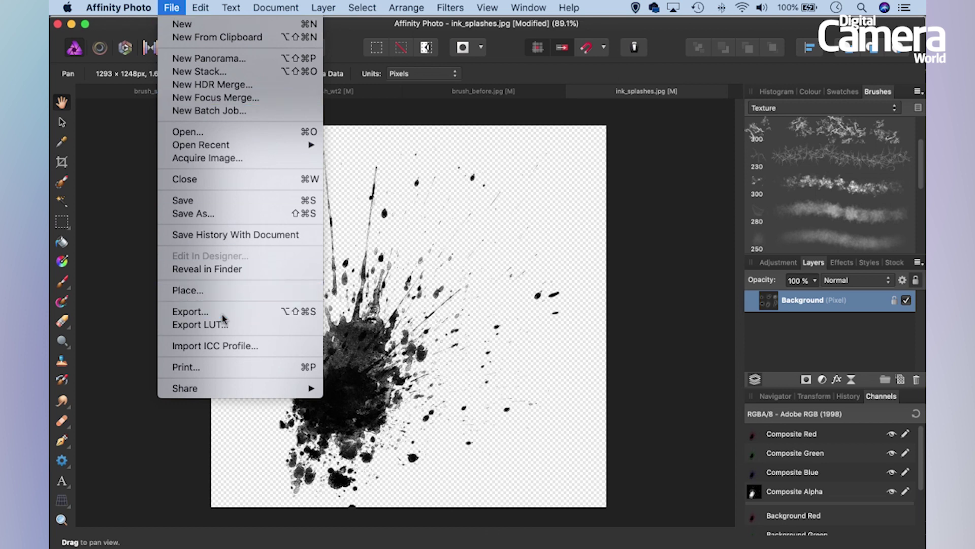
{"action": "left_click", "coordinate": [222, 312]}
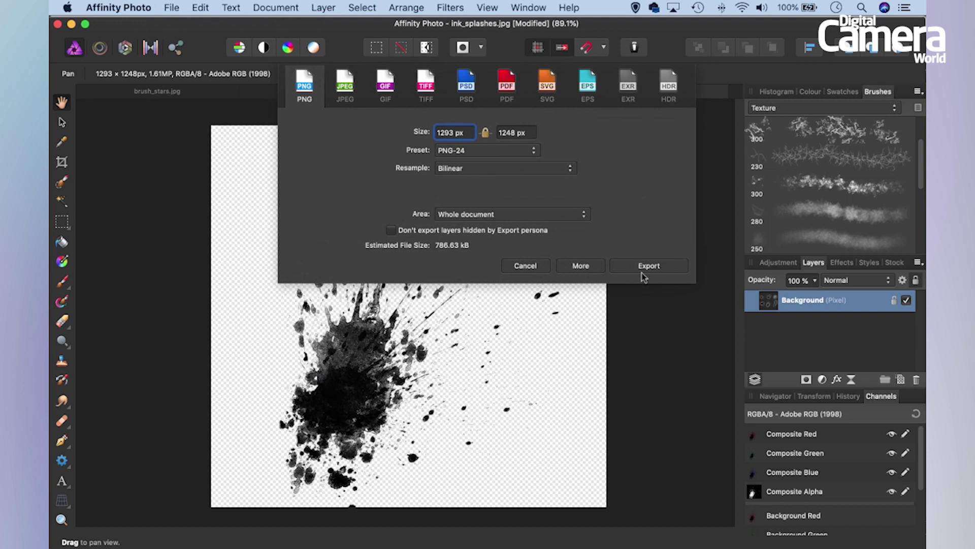
{"action": "left_click", "coordinate": [536, 268]}
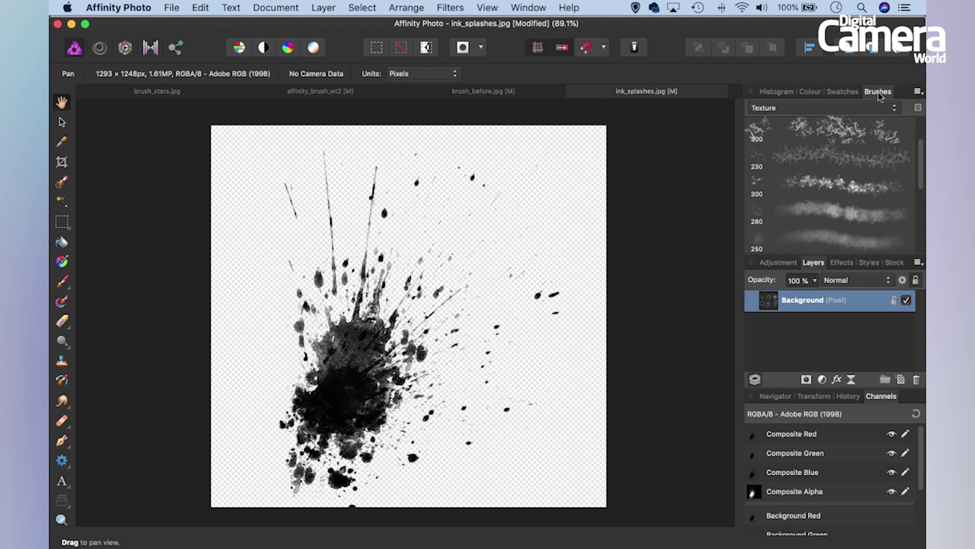
Create a new brush category and rename it "ink".
{"action": "left_click", "coordinate": [918, 94]}
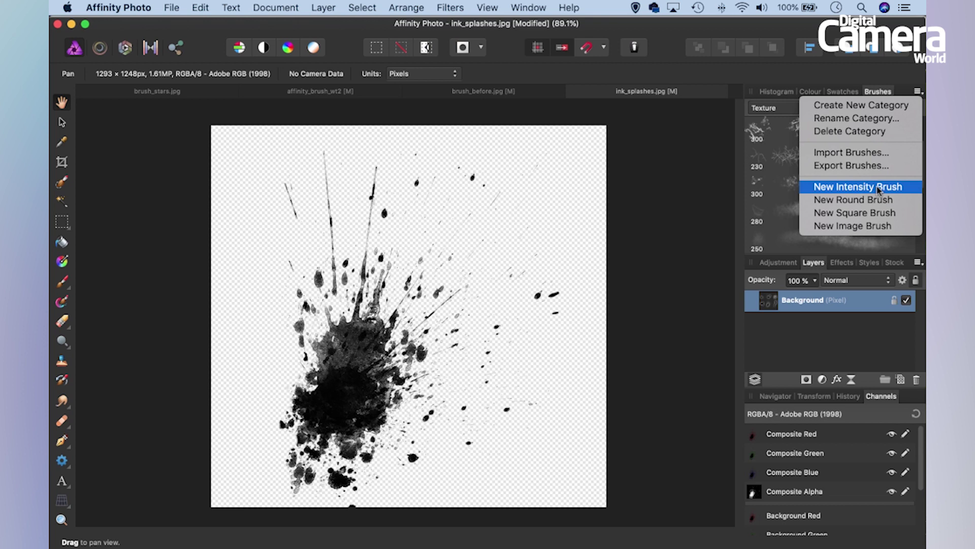
{"action": "left_click", "coordinate": [879, 107]}
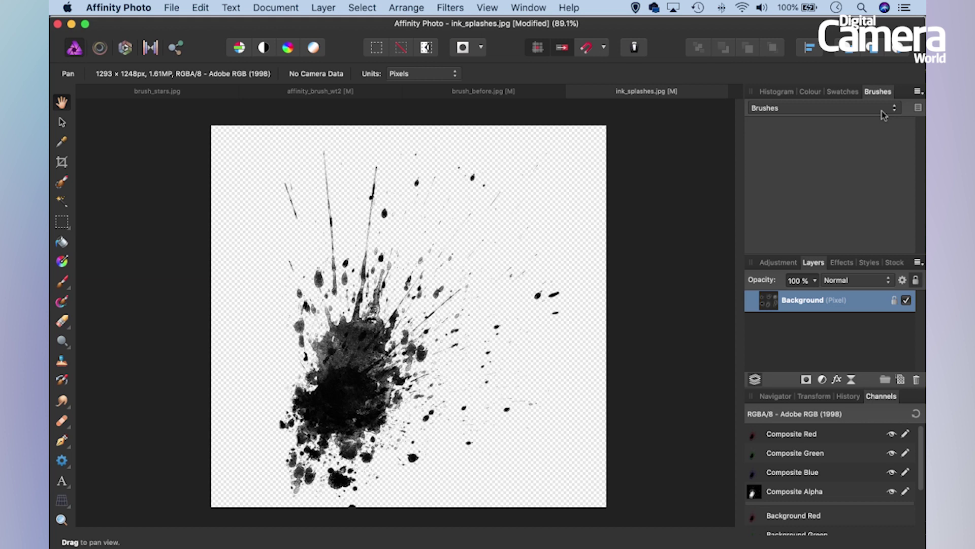
{"action": "left_click", "coordinate": [918, 91]}
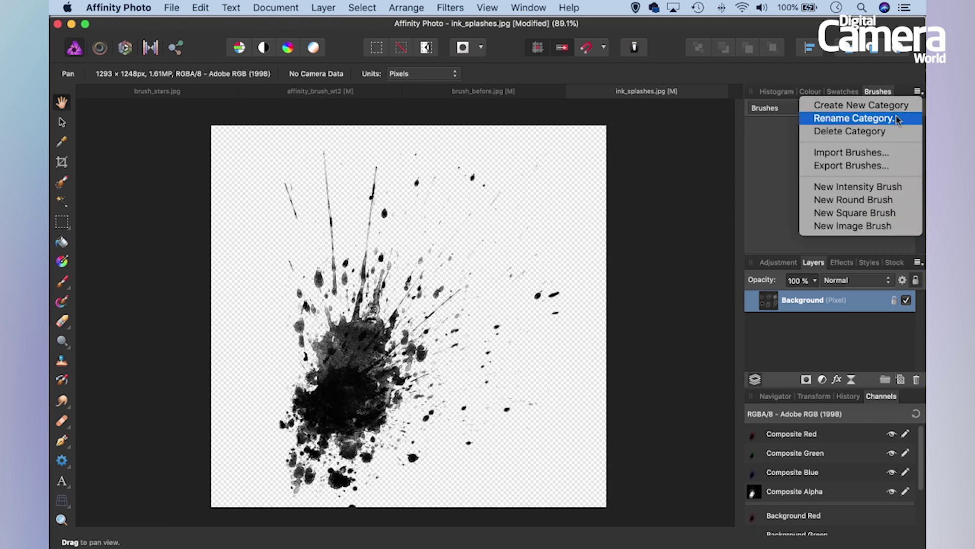
{"action": "left_click", "coordinate": [863, 118]}
{"action": "type", "text": "ink"}
{"action": "key", "text": "Return"}
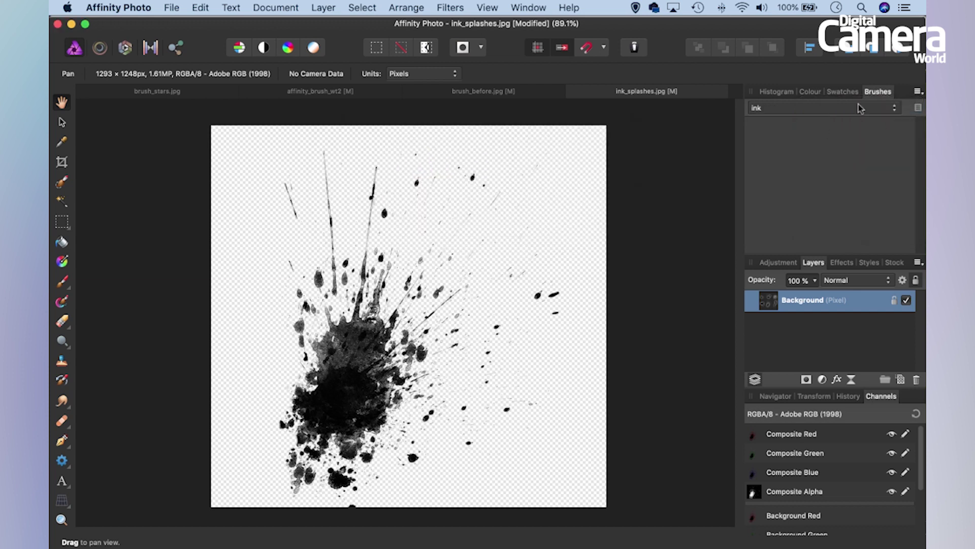
Create a new intensity brush in the ink category from the image ink01.png in the brush pngs folder.
{"action": "left_click", "coordinate": [919, 93]}
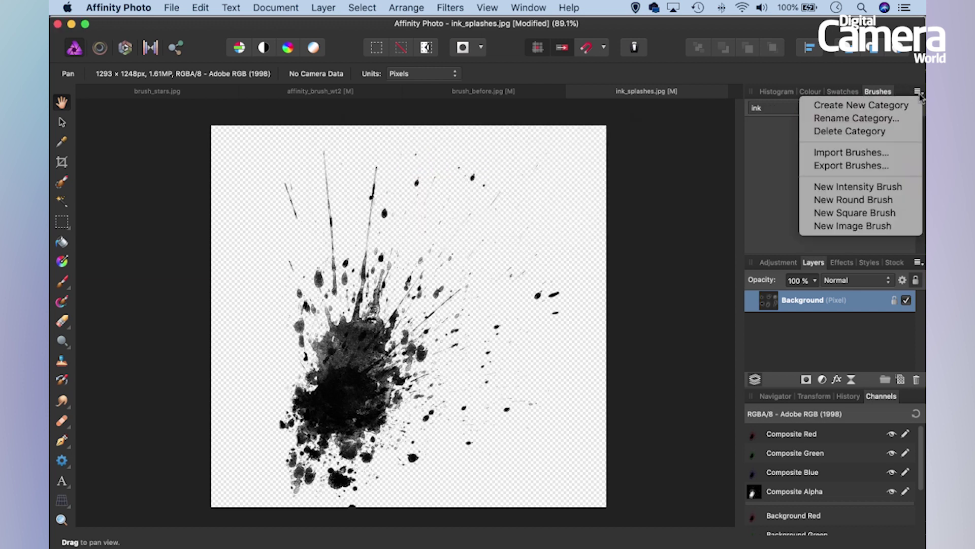
{"action": "left_click", "coordinate": [894, 191]}
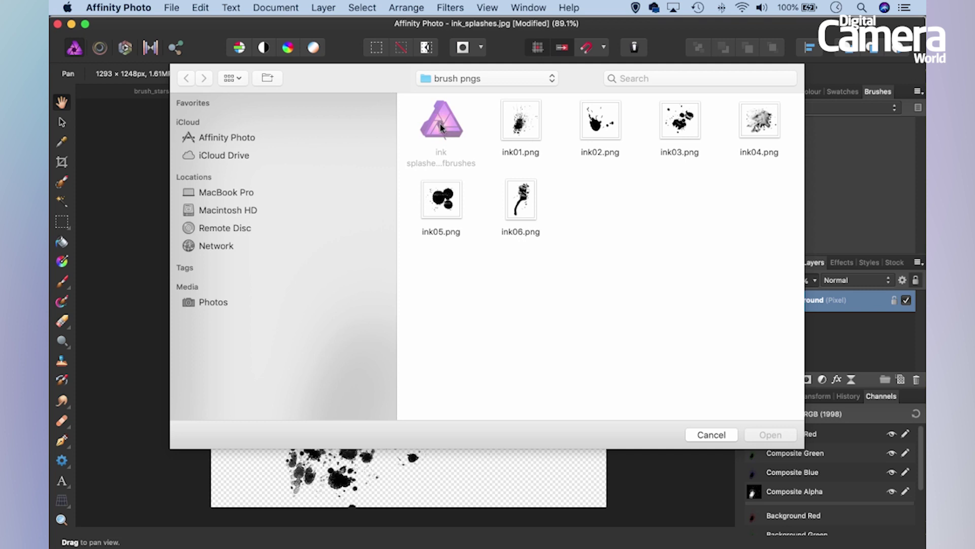
{"action": "left_click", "coordinate": [520, 120]}
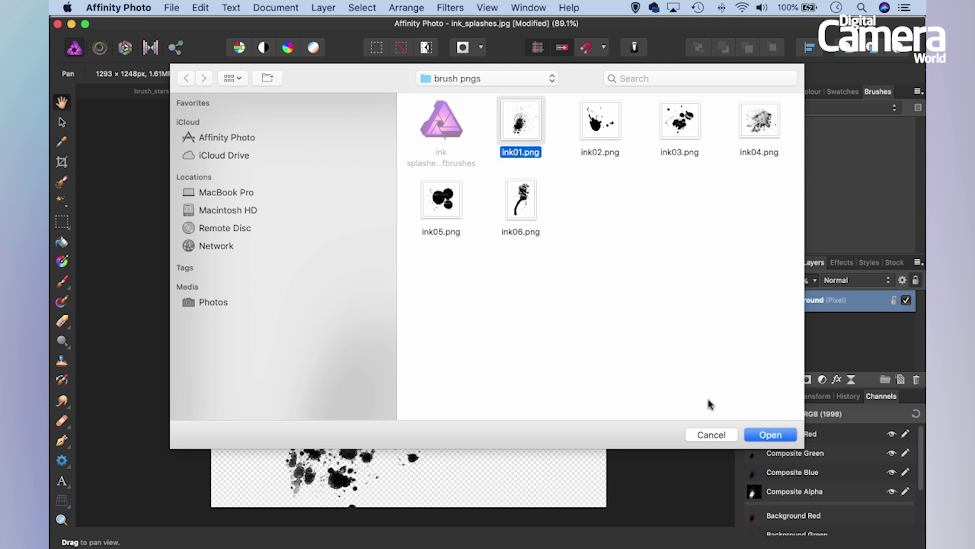
{"action": "left_click", "coordinate": [765, 436]}
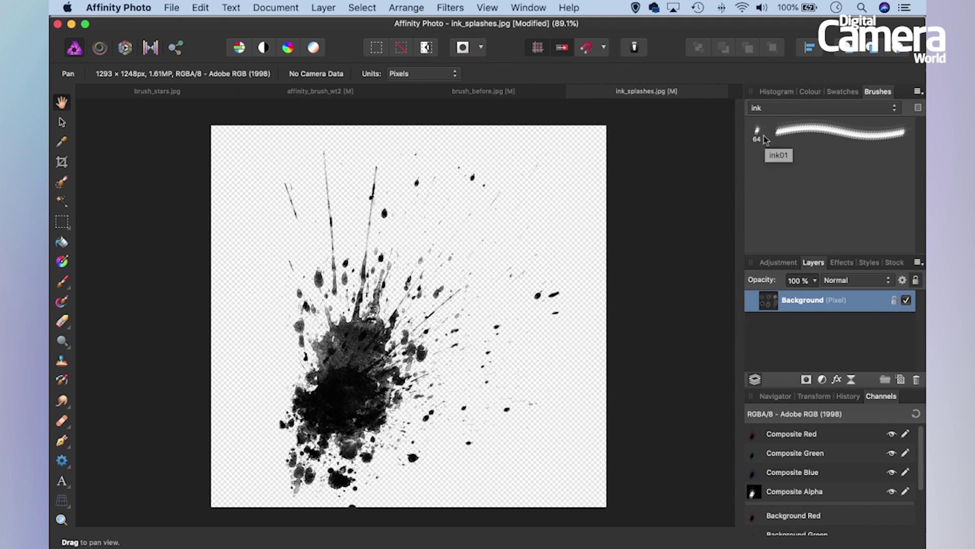
Return to brush_before.jpg and add a new pixel layer directly above the grey texture layer behind the woman.
{"action": "left_click", "coordinate": [464, 92]}
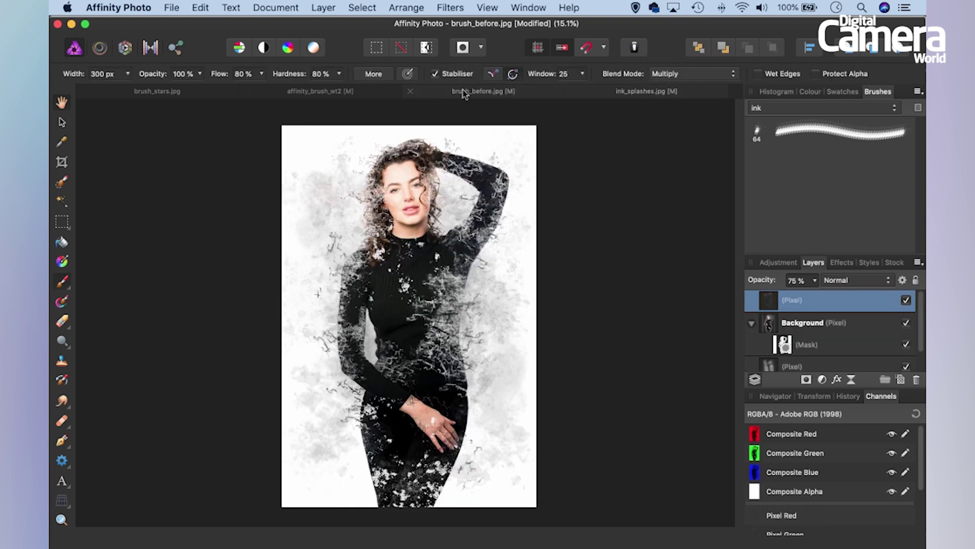
{"action": "left_click", "coordinate": [495, 303]}
{"action": "key", "text": "super+equal"}
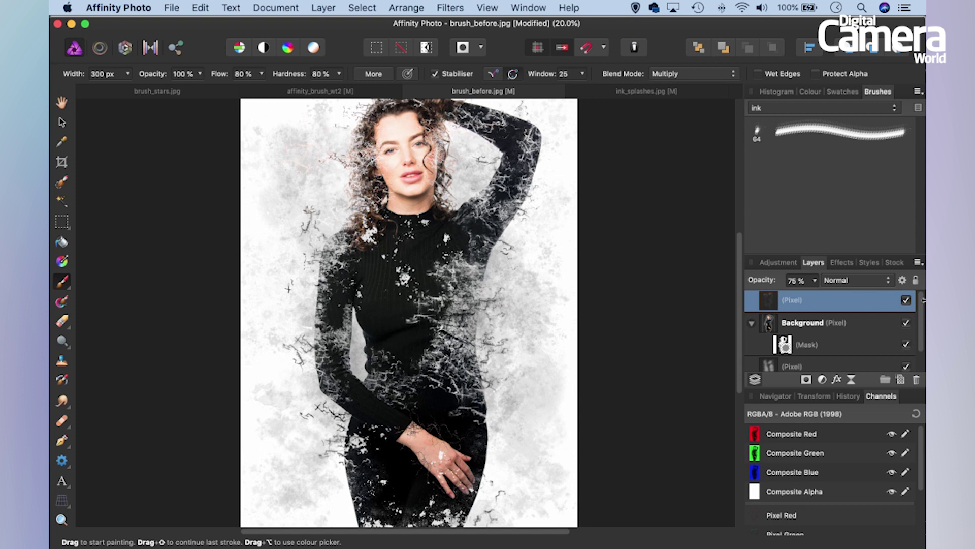
{"action": "left_click_drag", "start_coordinate": [921, 300], "coordinate": [921, 315]}
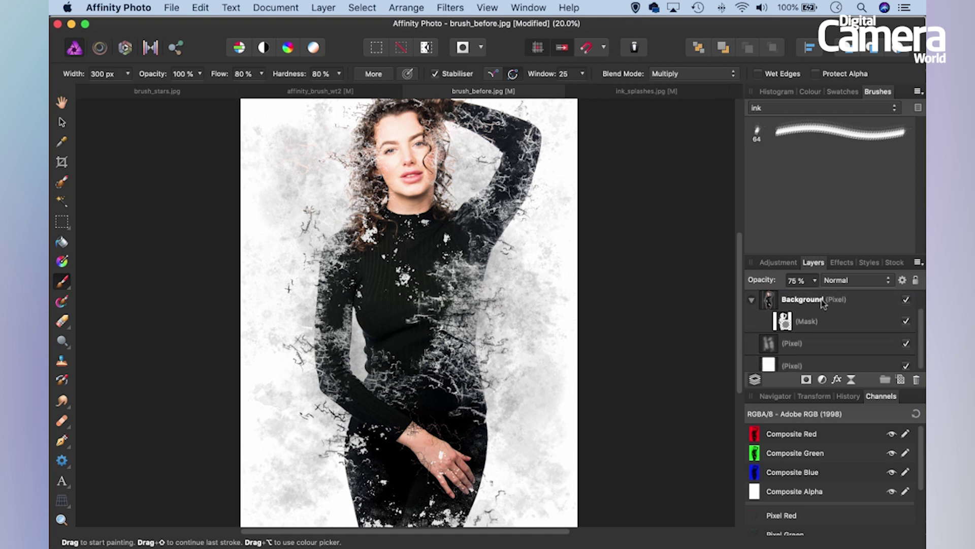
{"action": "left_click", "coordinate": [829, 346]}
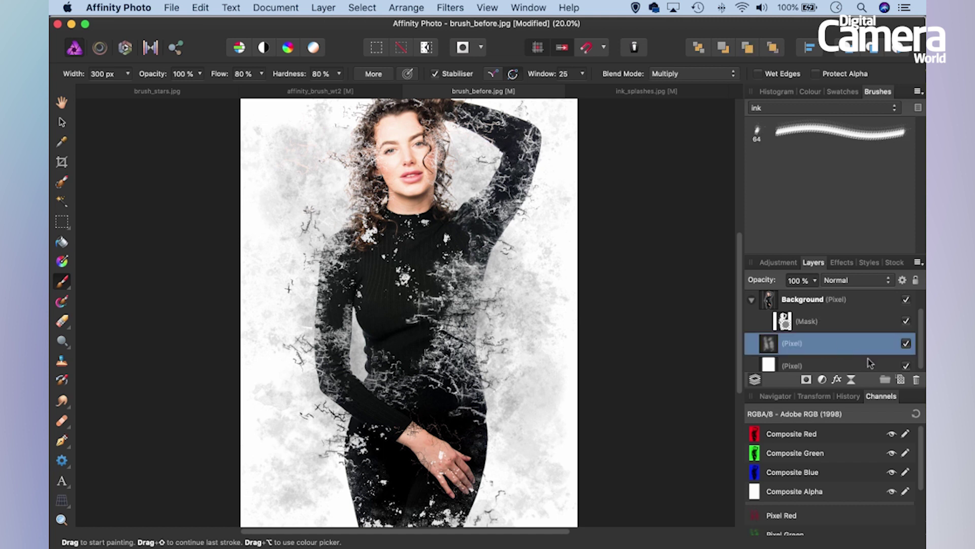
{"action": "left_click", "coordinate": [900, 380]}
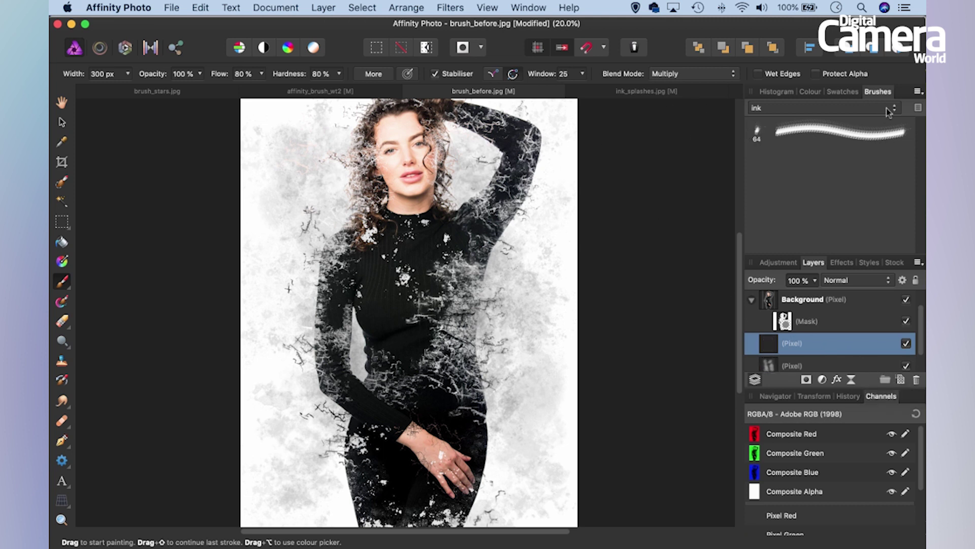
Import the ink splashes brush set from the .afbrushes file in the brush pngs folder.
{"action": "left_click", "coordinate": [917, 91]}
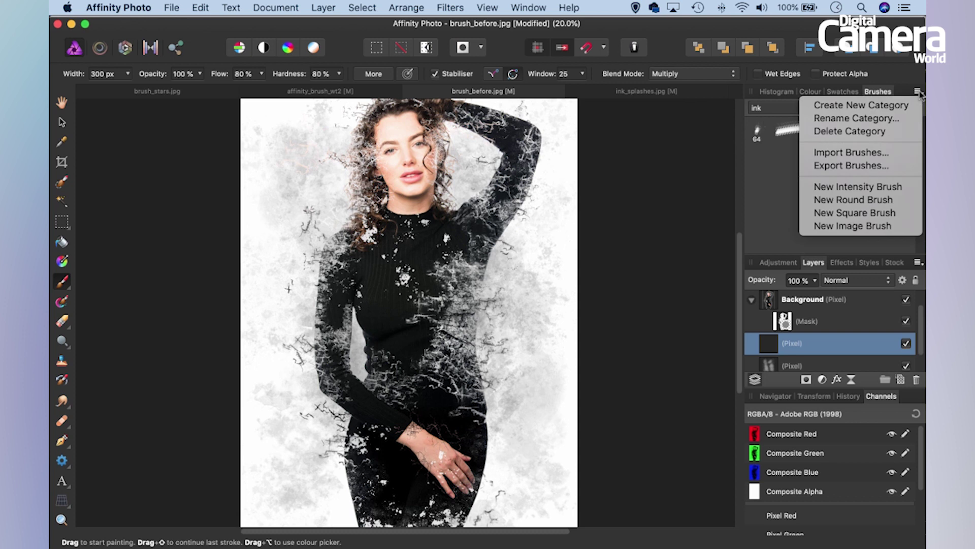
{"action": "left_click", "coordinate": [858, 154]}
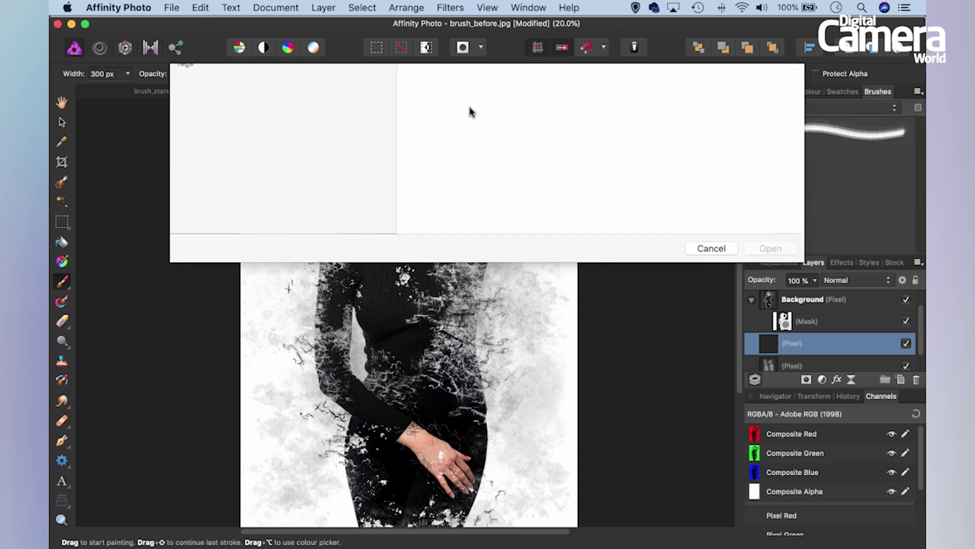
{"action": "left_click", "coordinate": [439, 122]}
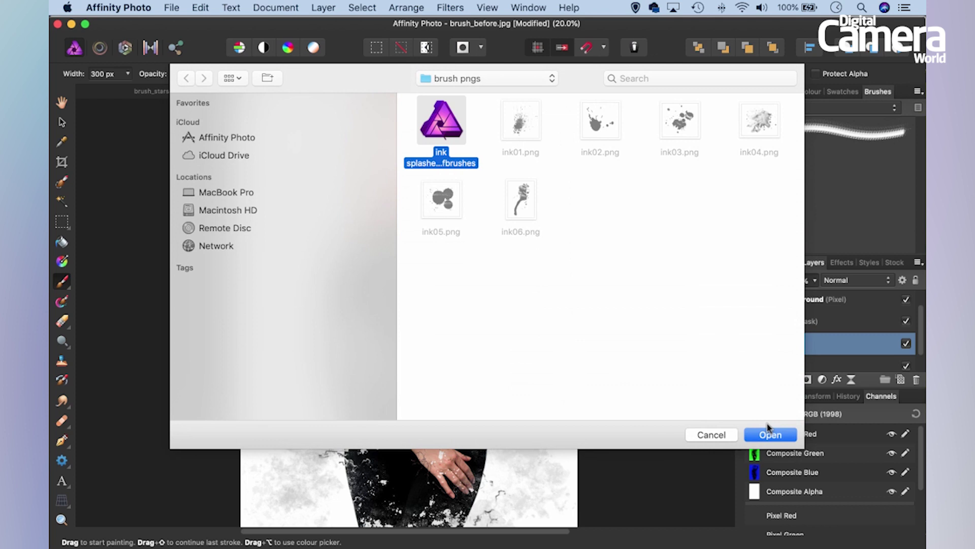
{"action": "left_click", "coordinate": [769, 434]}
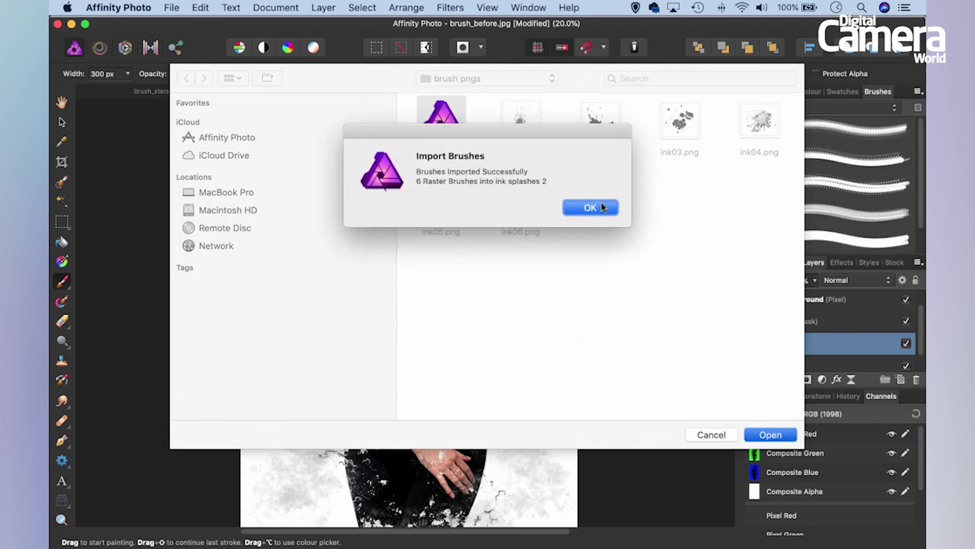
{"action": "left_click", "coordinate": [602, 209]}
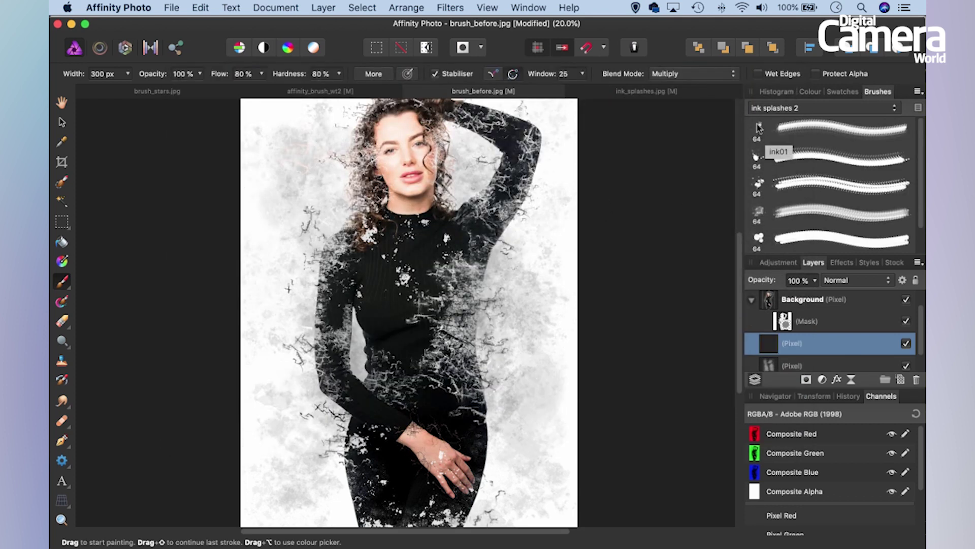
Choose the ink01 brush from the ink splashes 2 set and enlarge it to about 2423 px.
{"action": "left_click", "coordinate": [757, 129]}
{"action": "key", "text": "bracketright"}
{"action": "key", "text": "bracketright"}
{"action": "key", "text": "bracketright"}
{"action": "key", "text": "bracketright"}
{"action": "key", "text": "bracketright"}
{"action": "key", "text": "bracketright"}
{"action": "key", "text": "bracketright"}
{"action": "key", "text": "bracketright"}
{"action": "key", "text": "bracketright"}
{"action": "key", "text": "bracketright"}
{"action": "key", "text": "bracketright"}
{"action": "key", "text": "bracketright"}
{"action": "key", "text": "bracketright"}
{"action": "key", "text": "bracketright"}
{"action": "key", "text": "bracketright"}
{"action": "key", "text": "bracketright"}
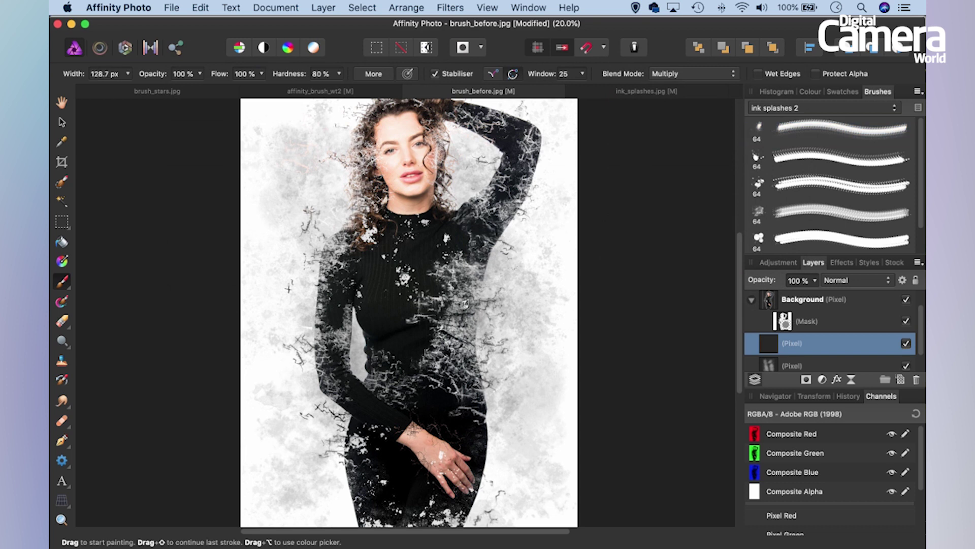
{"action": "key", "text": "bracketright"}
{"action": "key", "text": "bracketright"}
{"action": "key", "text": "bracketright"}
{"action": "key", "text": "bracketright"}
{"action": "key", "text": "bracketright"}
{"action": "key", "text": "bracketright"}
{"action": "key", "text": "bracketright"}
{"action": "key", "text": "bracketright"}
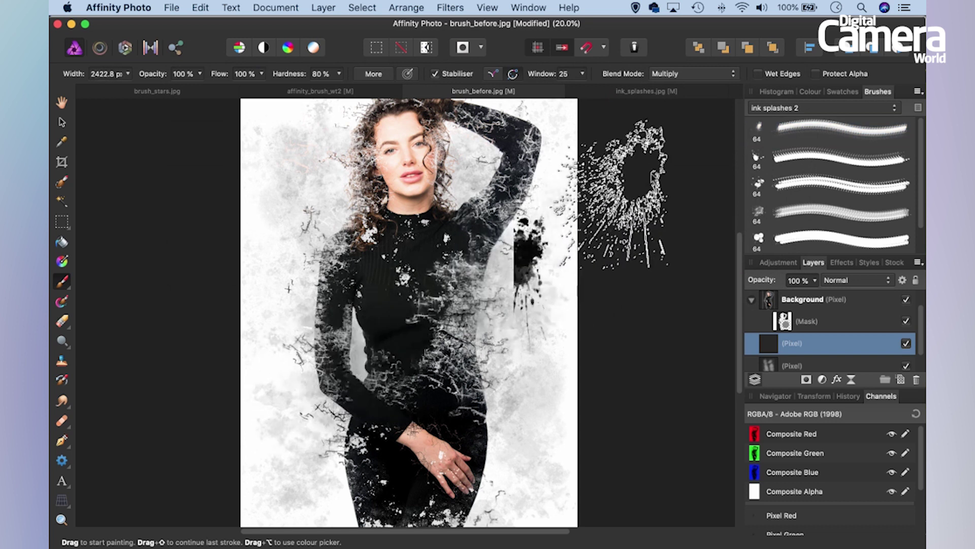
Set the brush colour to a magenta with HSL values 295, 99 and 63.
{"action": "left_click", "coordinate": [809, 92]}
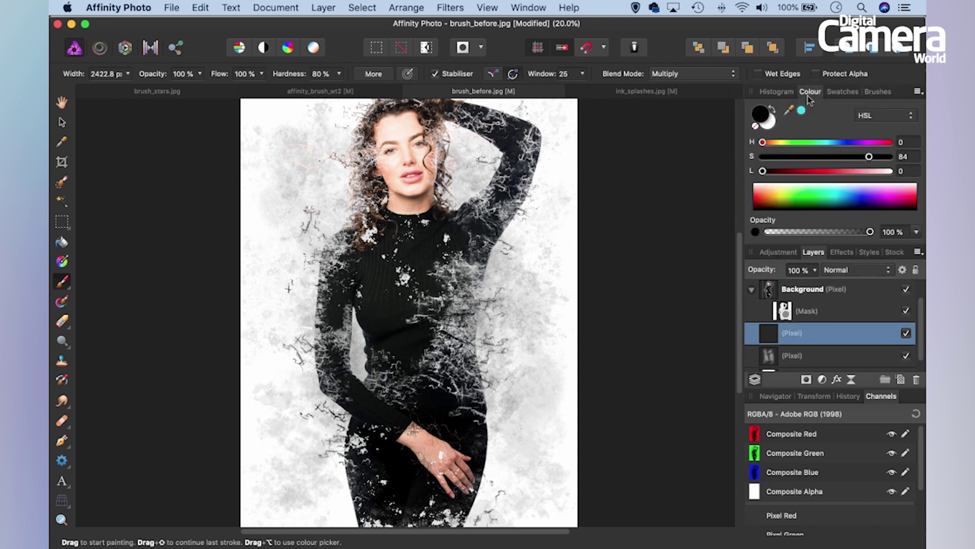
{"action": "left_click", "coordinate": [902, 142]}
{"action": "left_click_drag", "start_coordinate": [893, 143], "coordinate": [882, 139]}
{"action": "type", "text": "295"}
{"action": "key", "text": "Tab"}
{"action": "type", "text": "99"}
{"action": "key", "text": "Tab"}
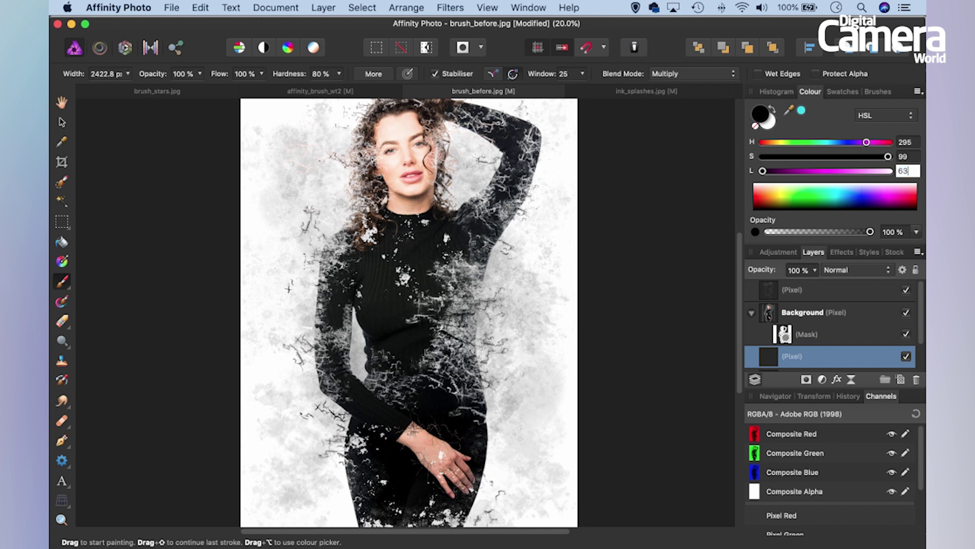
{"action": "key", "text": "Return"}
Stamp magenta ink splatters behind both sides of the woman's waist, varying the brush size, and undo the last stamp.
{"action": "left_click", "coordinate": [292, 325]}
{"action": "key", "text": "bracketleft"}
{"action": "left_click", "coordinate": [349, 375]}
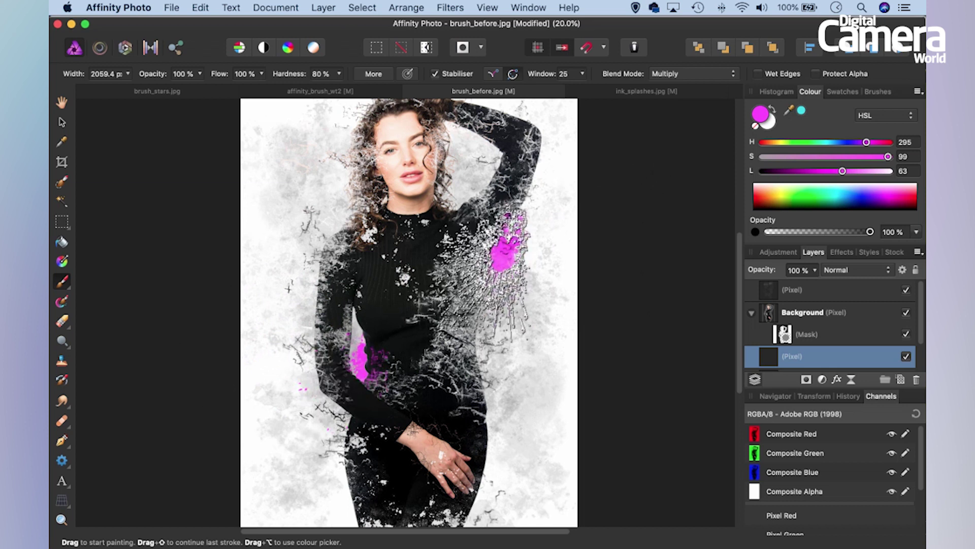
{"action": "key", "text": "bracketright"}
{"action": "key", "text": "bracketright"}
{"action": "left_click", "coordinate": [460, 388]}
{"action": "left_click", "coordinate": [429, 235]}
{"action": "key", "text": "super+z"}
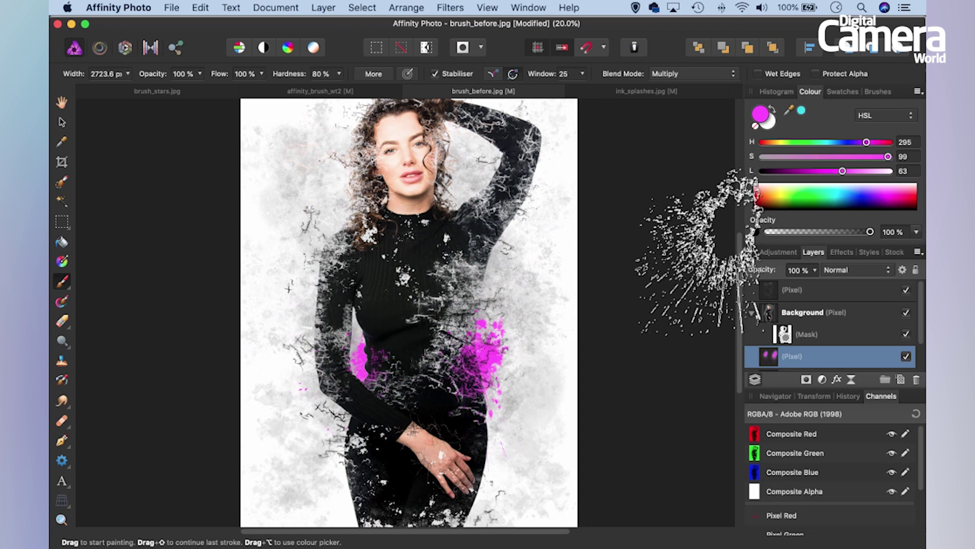
Edit the ink01 brush, setting its rotation to 8% and its size to 363.4 px.
{"action": "left_click", "coordinate": [873, 91]}
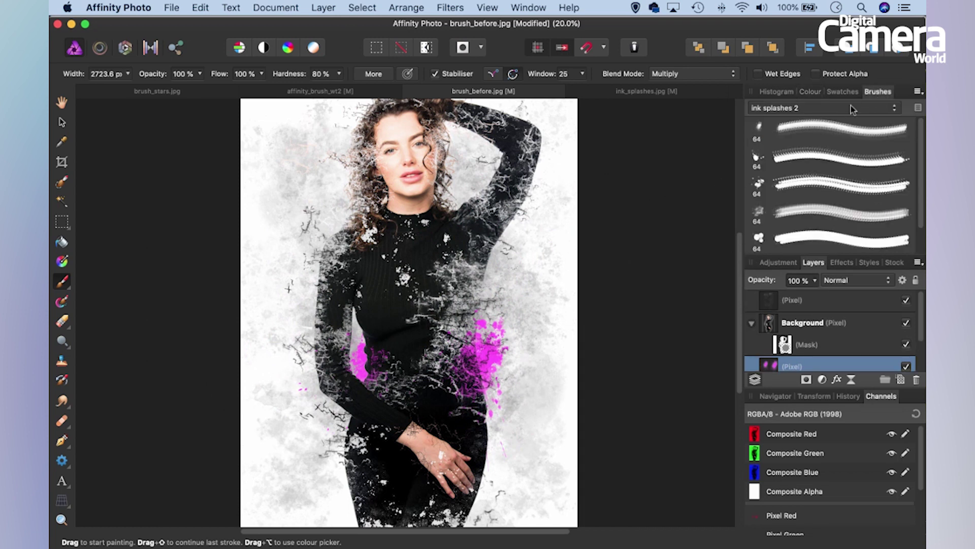
{"action": "double_click", "coordinate": [786, 131]}
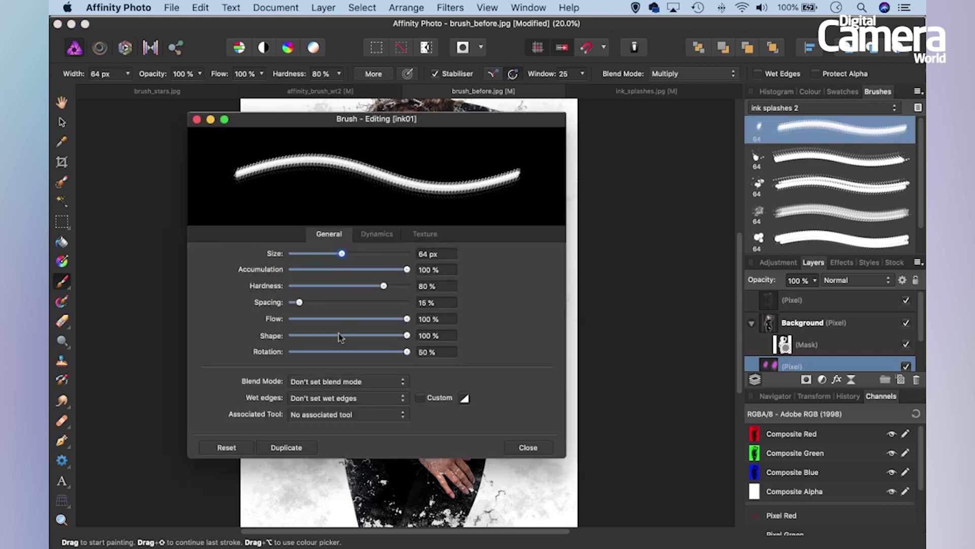
{"action": "left_click_drag", "start_coordinate": [407, 352], "coordinate": [311, 360]}
{"action": "left_click_drag", "start_coordinate": [445, 122], "coordinate": [305, 138]}
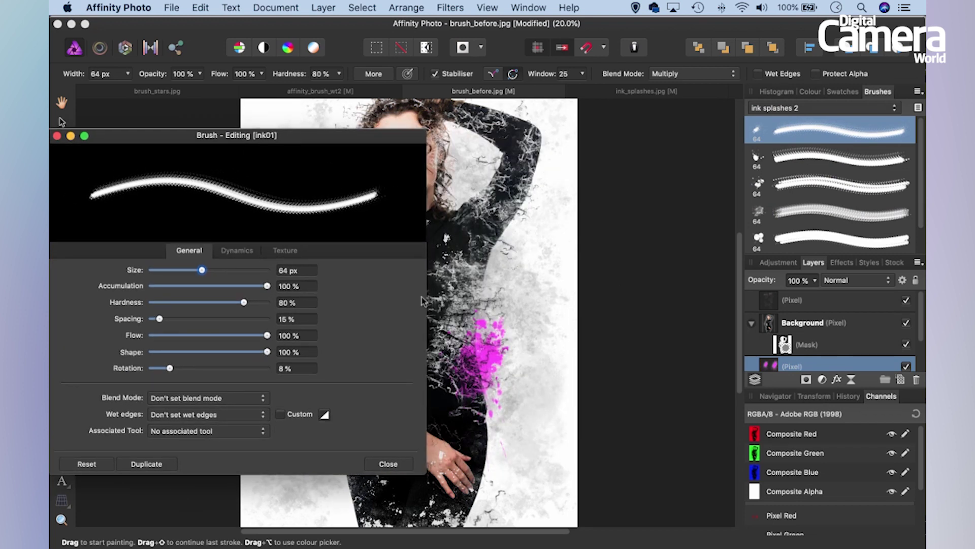
{"action": "left_click_drag", "start_coordinate": [203, 269], "coordinate": [236, 271]}
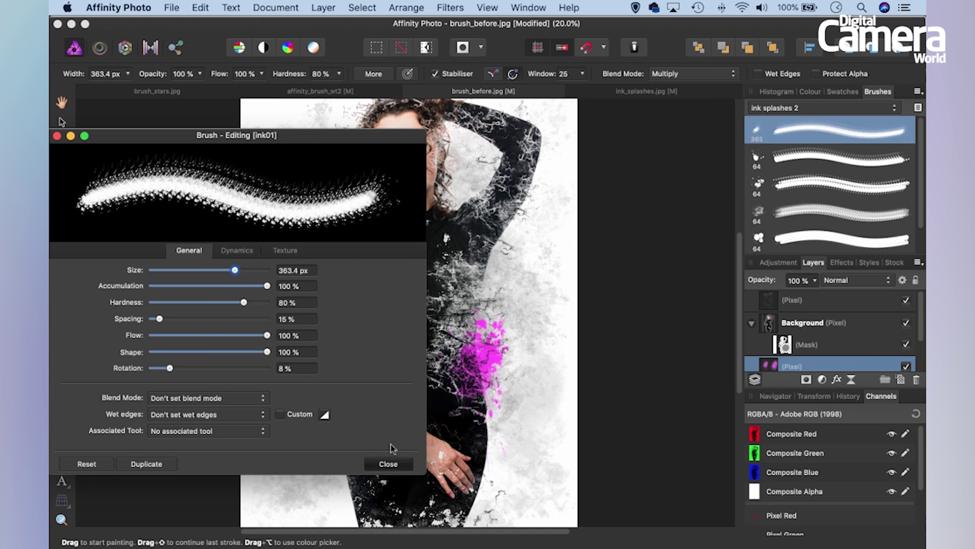
{"action": "left_click", "coordinate": [388, 463]}
Enlarge the brush to about 2186 px and stamp magenta behind the raised arm, then try a bigger splatter of about 2891 px beside the waist.
{"action": "key", "text": "bracketright"}
{"action": "key", "text": "bracketright"}
{"action": "key", "text": "bracketright"}
{"action": "key", "text": "bracketright"}
{"action": "key", "text": "bracketright"}
{"action": "key", "text": "bracketright"}
{"action": "key", "text": "bracketright"}
{"action": "left_click", "coordinate": [464, 213]}
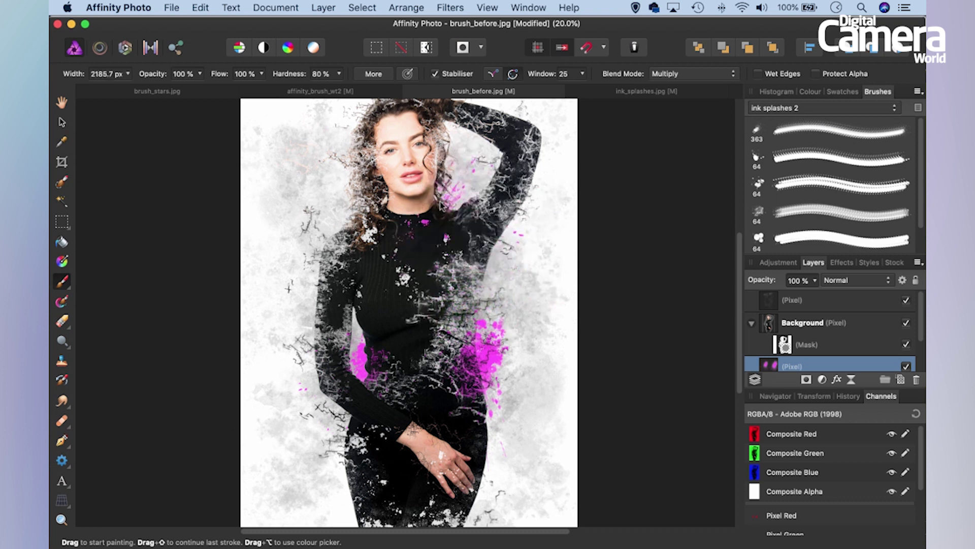
{"action": "left_click", "coordinate": [287, 276]}
{"action": "key", "text": "super+z"}
{"action": "key", "text": "bracketright"}
{"action": "left_click", "coordinate": [469, 317]}
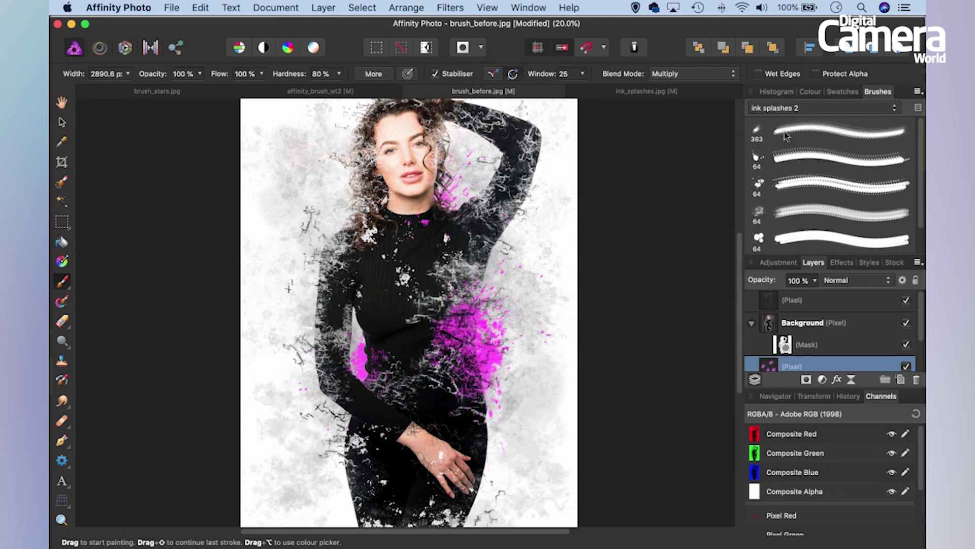
Change the ink01 brush's rotation to 17%.
{"action": "double_click", "coordinate": [786, 133]}
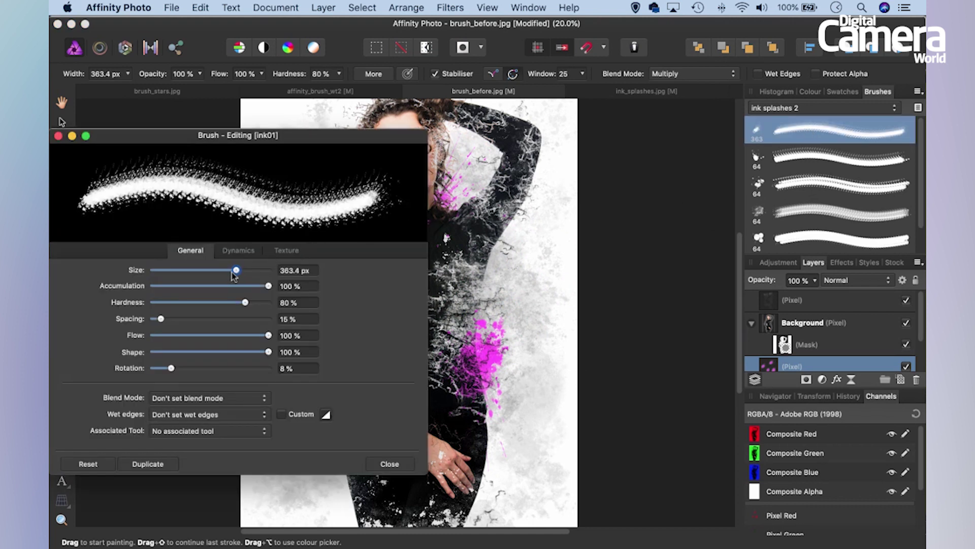
{"action": "left_click_drag", "start_coordinate": [175, 368], "coordinate": [196, 368]}
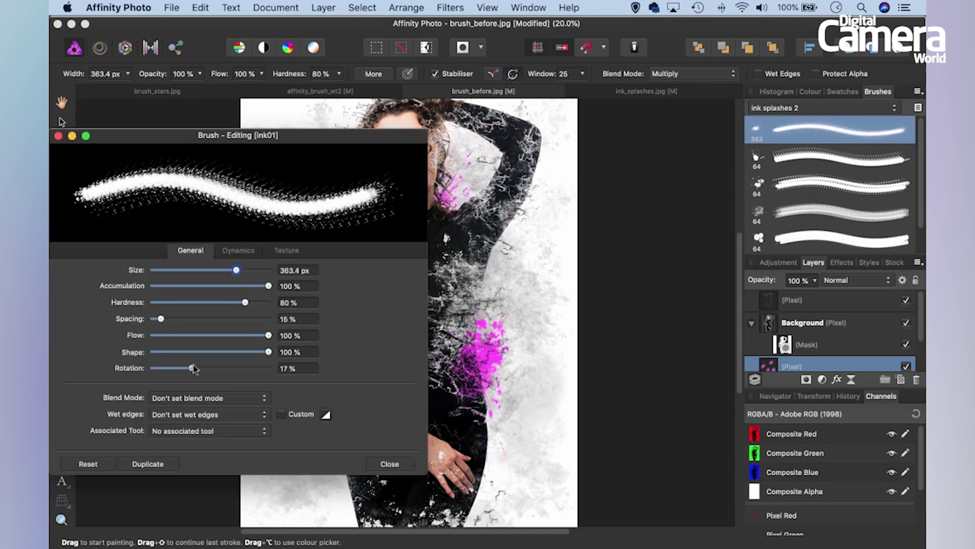
{"action": "left_click", "coordinate": [58, 136]}
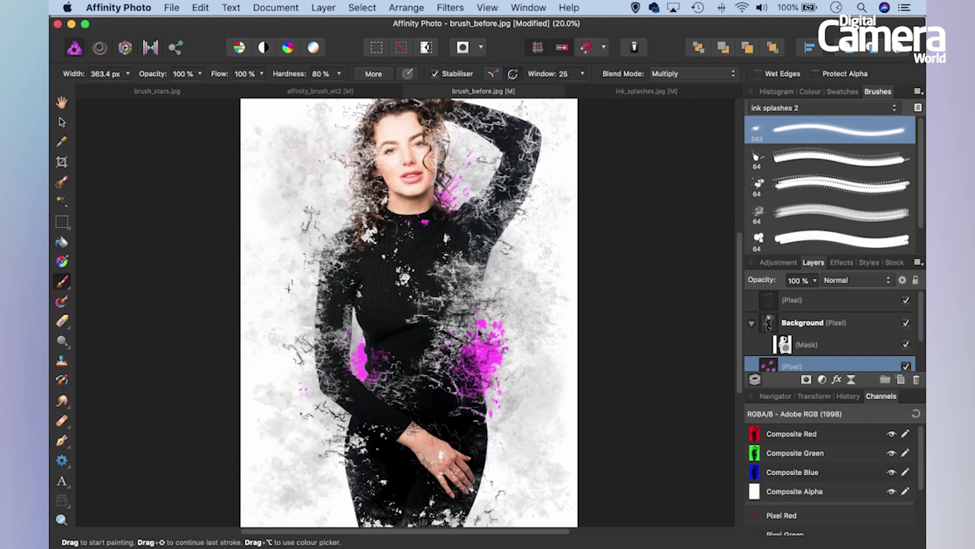
Enlarge the ink01 brush to about 2572 px and stamp more magenta splatters by the chest and along the hip on the image's right side.
{"action": "key", "text": "bracketright"}
{"action": "key", "text": "bracketright"}
{"action": "key", "text": "bracketright"}
{"action": "key", "text": "bracketright"}
{"action": "key", "text": "bracketright"}
{"action": "key", "text": "bracketright"}
{"action": "key", "text": "bracketright"}
{"action": "key", "text": "bracketright"}
{"action": "key", "text": "bracketright"}
{"action": "key", "text": "bracketright"}
{"action": "key", "text": "bracketright"}
{"action": "key", "text": "bracketright"}
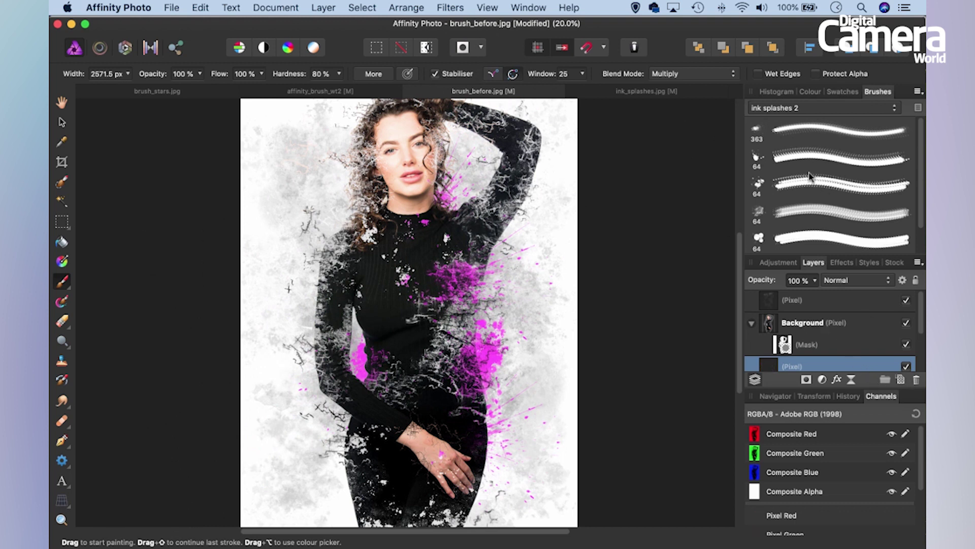
Choose the third ink splashes 2 brush and set the colour to cyan with HSL values 188, 77 and 73.
{"action": "left_click", "coordinate": [756, 187]}
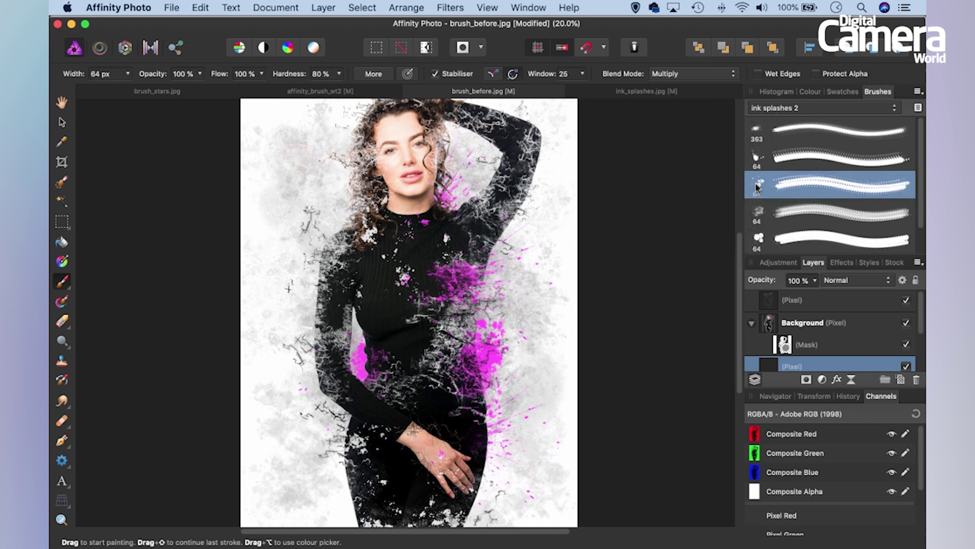
{"action": "left_click", "coordinate": [810, 92]}
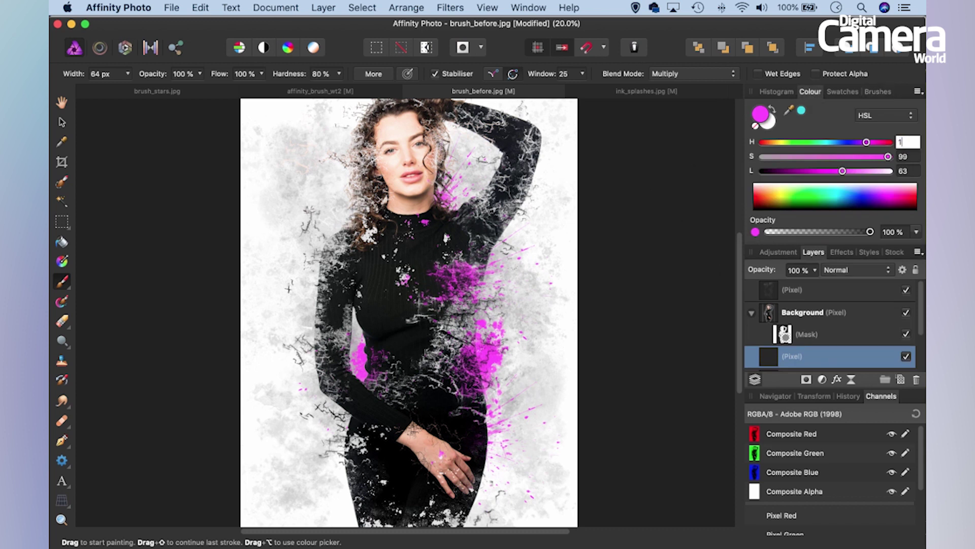
{"action": "type", "text": "189"}
{"action": "key", "text": "Tab"}
{"action": "type", "text": "77"}
{"action": "key", "text": "Tab"}
{"action": "type", "text": "7"}
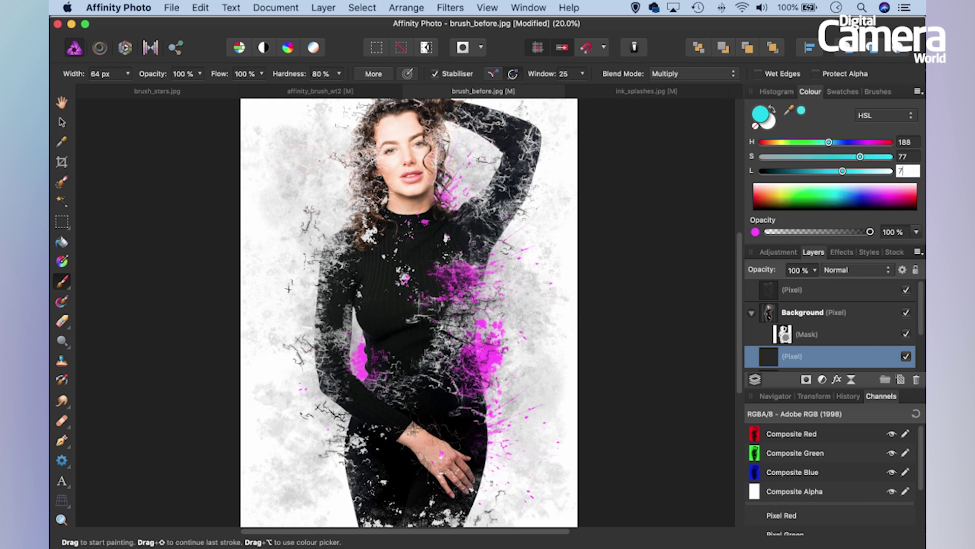
{"action": "type", "text": "3"}
{"action": "key", "text": "Return"}
Enlarge the brush and stamp cyan splatters by the image-left shoulder and elbow, the image-right hip and the lower-left thigh.
{"action": "key", "text": "bracketright"}
{"action": "key", "text": "bracketright"}
{"action": "key", "text": "bracketright"}
{"action": "key", "text": "bracketright"}
{"action": "key", "text": "bracketright"}
{"action": "key", "text": "bracketright"}
{"action": "key", "text": "bracketright"}
{"action": "key", "text": "bracketright"}
{"action": "key", "text": "bracketright"}
{"action": "key", "text": "bracketright"}
{"action": "key", "text": "bracketright"}
{"action": "key", "text": "bracketright"}
{"action": "key", "text": "bracketright"}
{"action": "key", "text": "bracketright"}
{"action": "key", "text": "bracketright"}
{"action": "key", "text": "bracketright"}
{"action": "key", "text": "bracketright"}
{"action": "key", "text": "bracketright"}
{"action": "key", "text": "bracketright"}
{"action": "key", "text": "bracketright"}
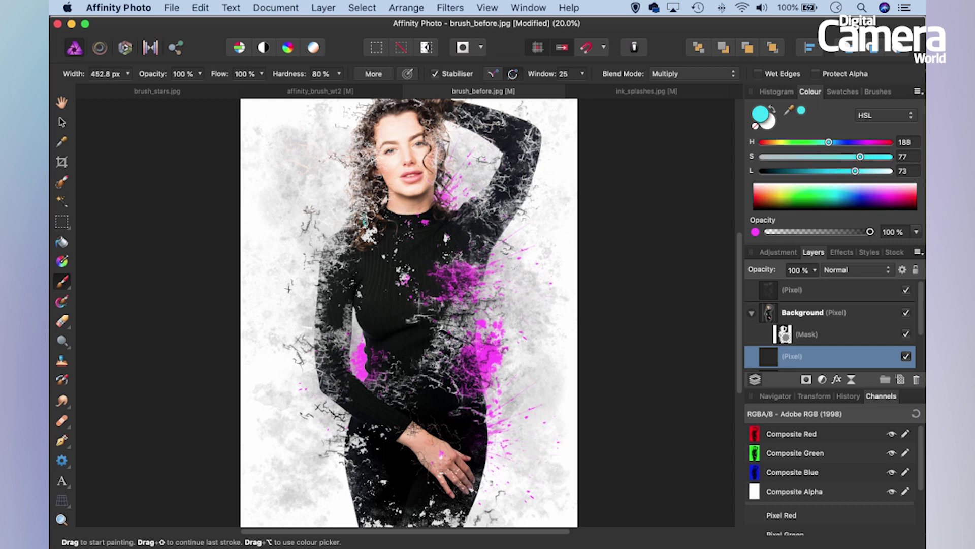
{"action": "key", "text": "bracketright"}
{"action": "key", "text": "bracketright"}
{"action": "key", "text": "bracketright"}
{"action": "key", "text": "bracketright"}
{"action": "key", "text": "bracketright"}
{"action": "left_click", "coordinate": [356, 233]}
{"action": "left_click_drag", "start_coordinate": [312, 300], "coordinate": [339, 319]}
{"action": "left_click", "coordinate": [506, 442]}
{"action": "left_click", "coordinate": [289, 495]}
{"action": "key", "text": "bracketleft"}
{"action": "left_click", "coordinate": [358, 485]}
Stamp cyan splatters below the raised arm and beside the hair on the image's left, adjusting the brush to about 2013 px.
{"action": "key", "text": "bracketright"}
{"action": "key", "text": "bracketright"}
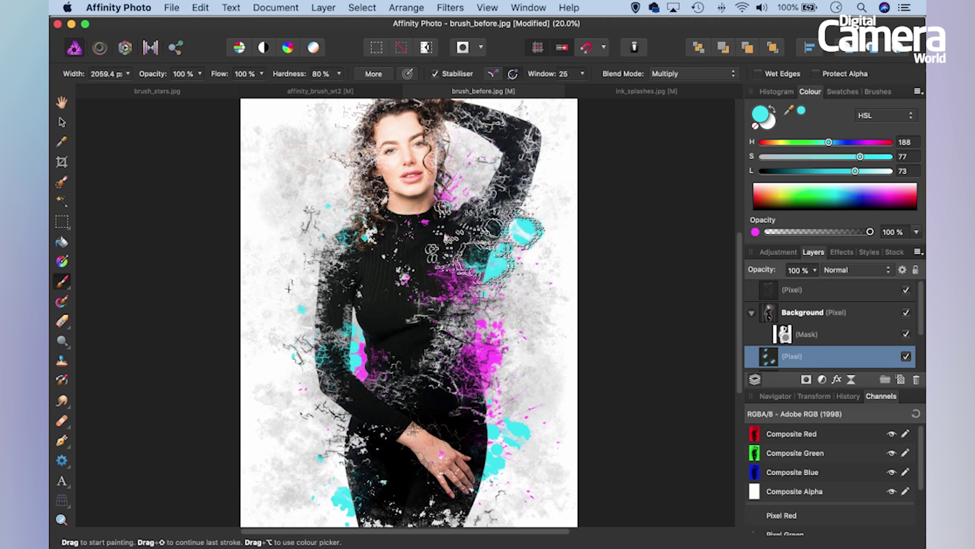
{"action": "left_click", "coordinate": [482, 249]}
{"action": "key", "text": "bracketleft"}
{"action": "left_click", "coordinate": [365, 215]}
{"action": "key", "text": "bracketright"}
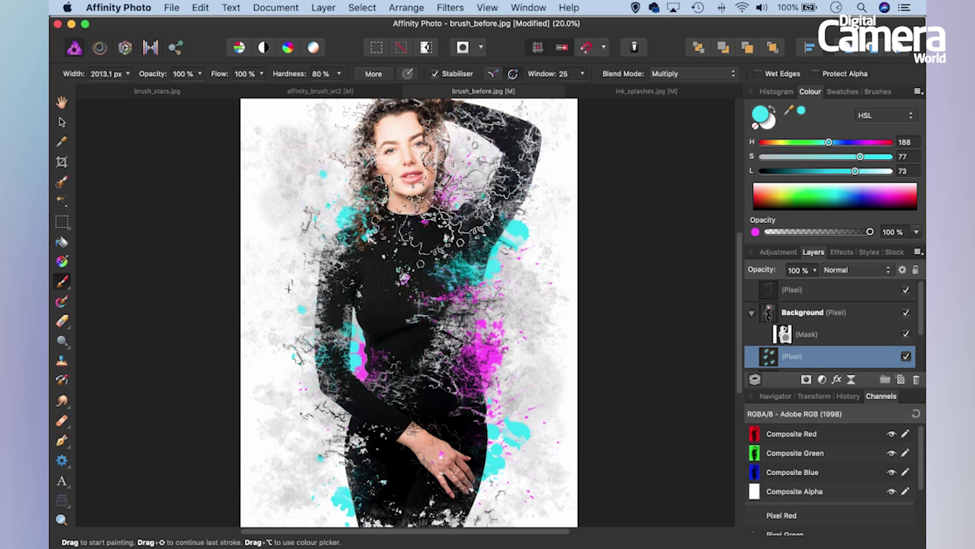
{"action": "left_click", "coordinate": [475, 201]}
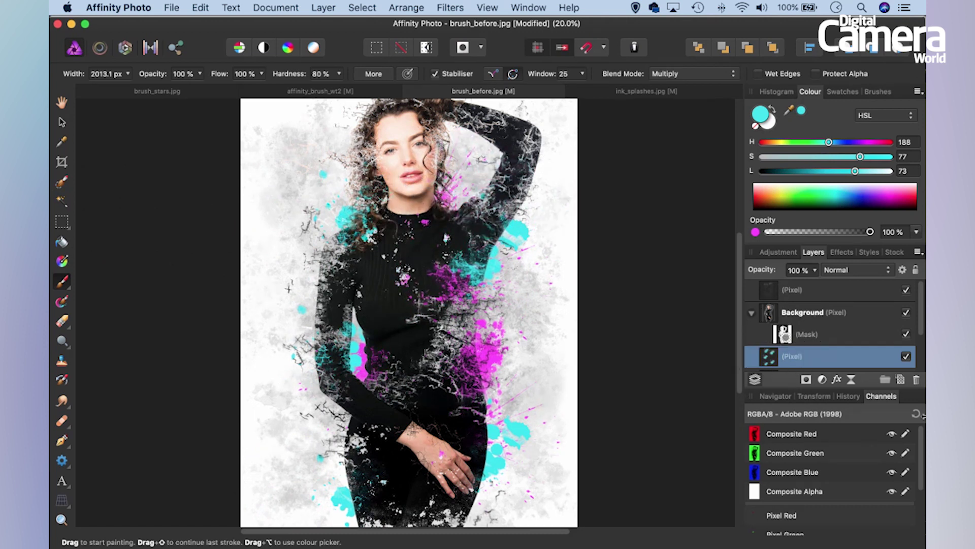
Add larger cyan splatters around the image-left shoulder and hip with a brush of about 2263 px, undoing misplaced stamps.
{"action": "key", "text": "bracketright"}
{"action": "left_click", "coordinate": [363, 429]}
{"action": "left_click", "coordinate": [497, 130]}
{"action": "key", "text": "super+z"}
{"action": "left_click", "coordinate": [330, 201]}
{"action": "key", "text": "bracketleft"}
{"action": "left_click", "coordinate": [285, 234]}
{"action": "key", "text": "super+z"}
{"action": "left_click", "coordinate": [609, 137]}
{"action": "key", "text": "super+z"}
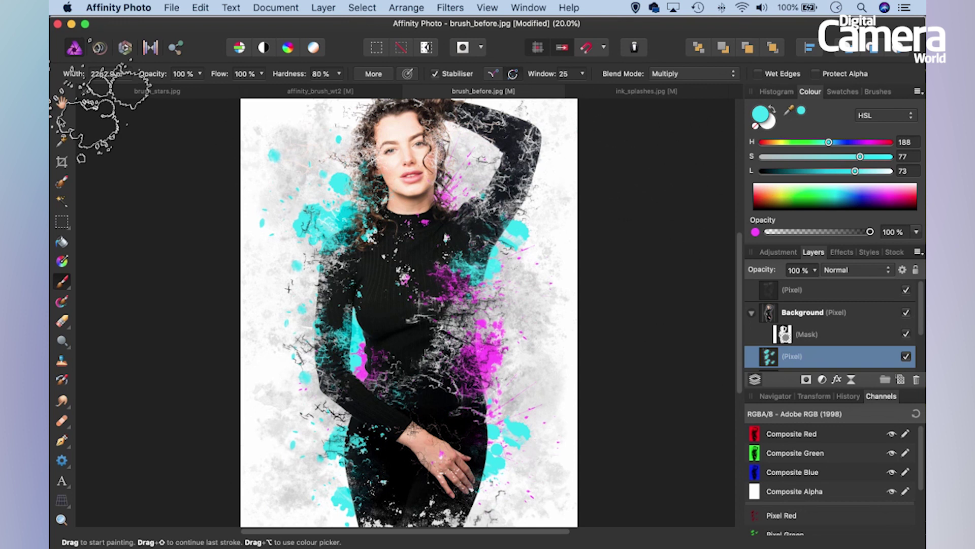
Copy the brush_stars.jpg image into brush_before.jpg and move its layer to the top of the layer stack.
{"action": "left_click", "coordinate": [133, 94]}
{"action": "key", "text": "h"}
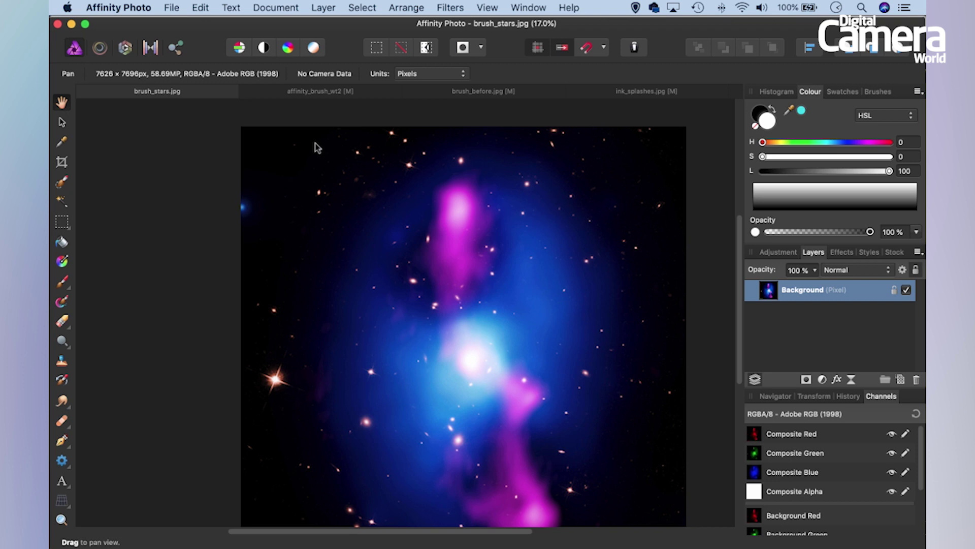
{"action": "left_click", "coordinate": [511, 92]}
{"action": "key", "text": "super+v"}
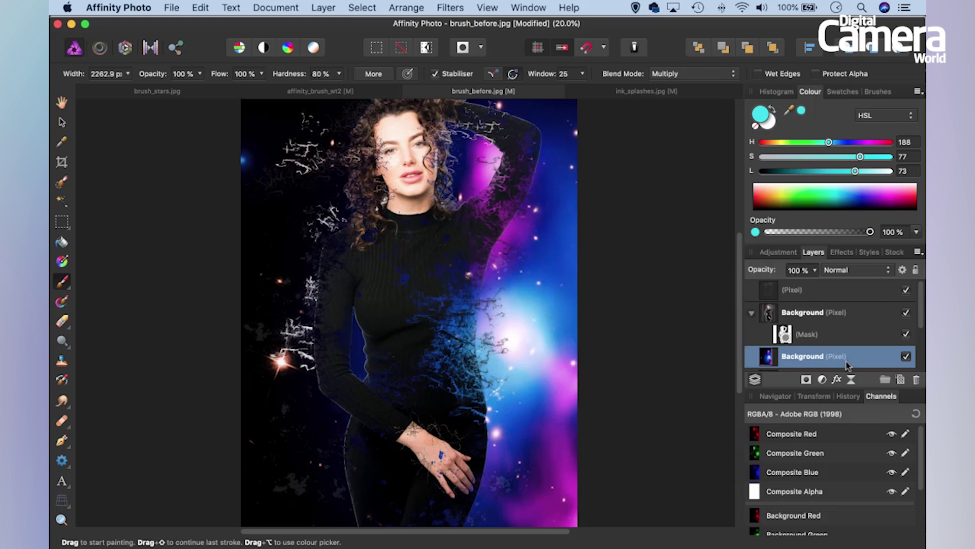
{"action": "left_click_drag", "start_coordinate": [846, 354], "coordinate": [838, 287]}
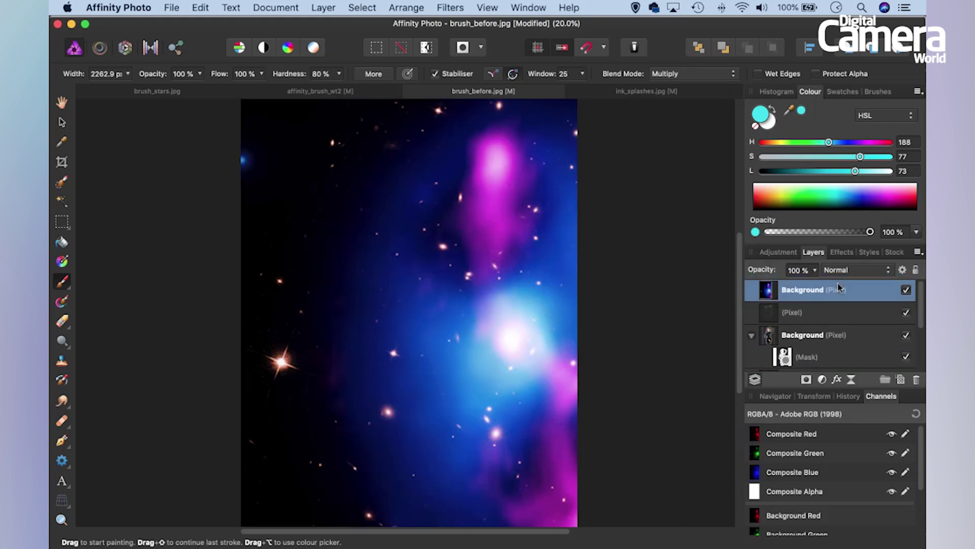
Set the star image layer's blend mode to Screen and shift it left so its glow falls across the woman's body.
{"action": "left_click", "coordinate": [864, 271]}
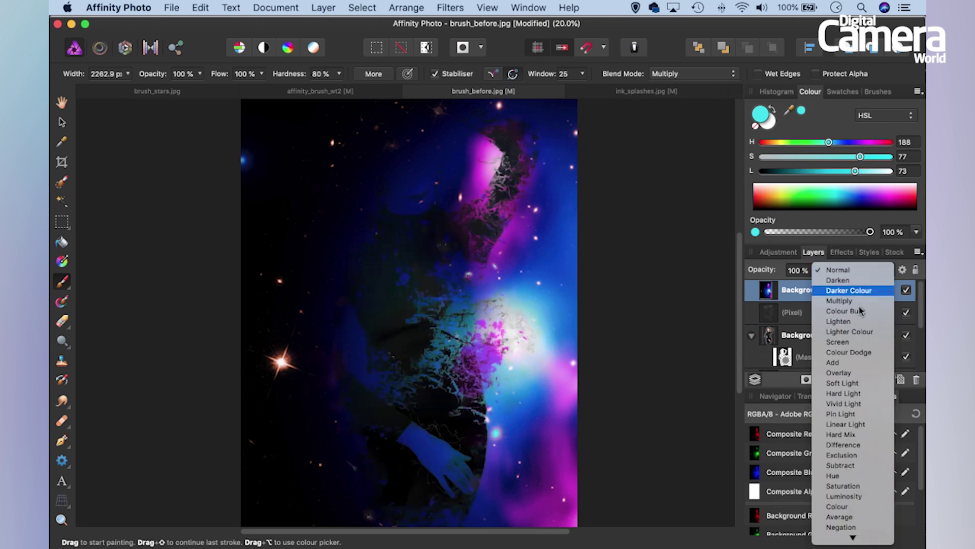
{"action": "left_click", "coordinate": [858, 341]}
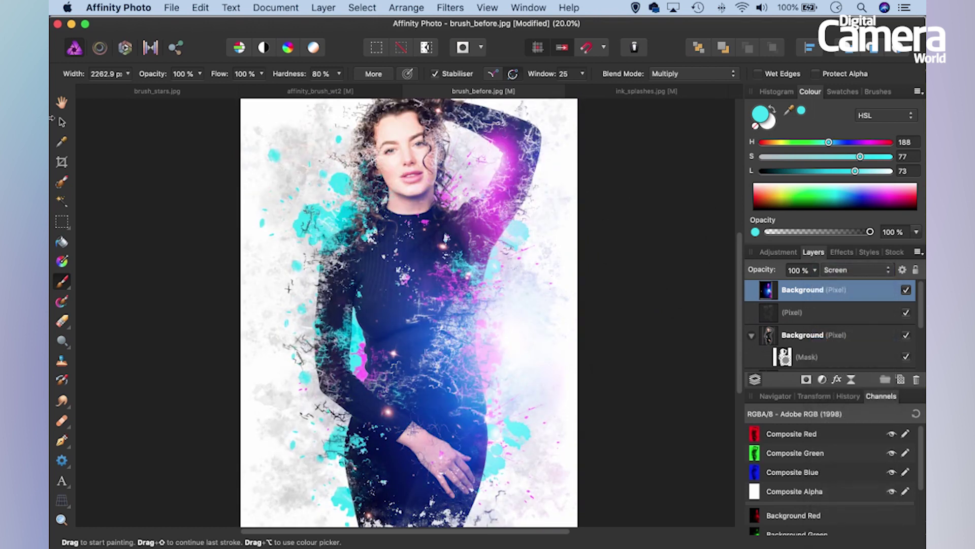
{"action": "key", "text": "v"}
{"action": "left_click_drag", "start_coordinate": [517, 170], "coordinate": [459, 173]}
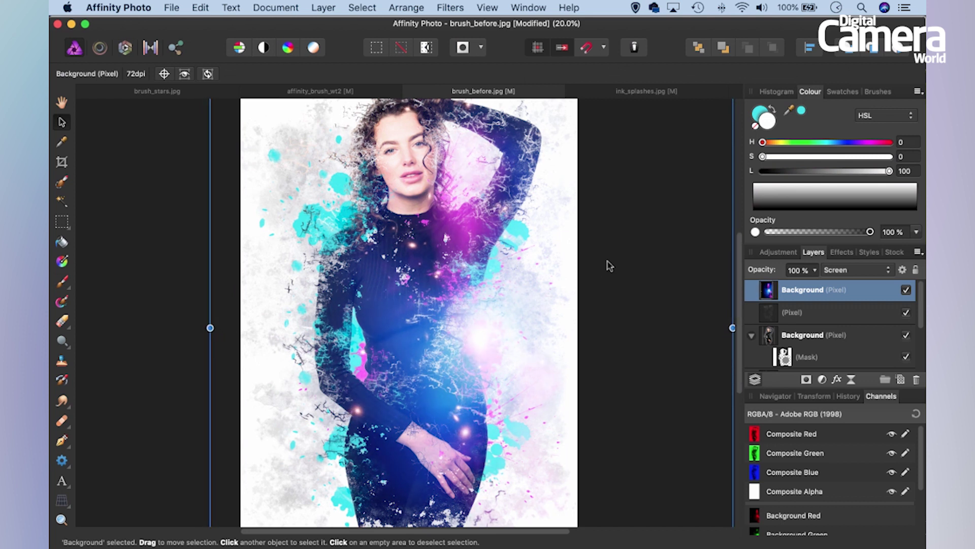
Deselect the star image layer and merge all visible layers into a new pixel layer above the stack.
{"action": "left_click", "coordinate": [587, 224]}
{"action": "key", "text": "super+0"}
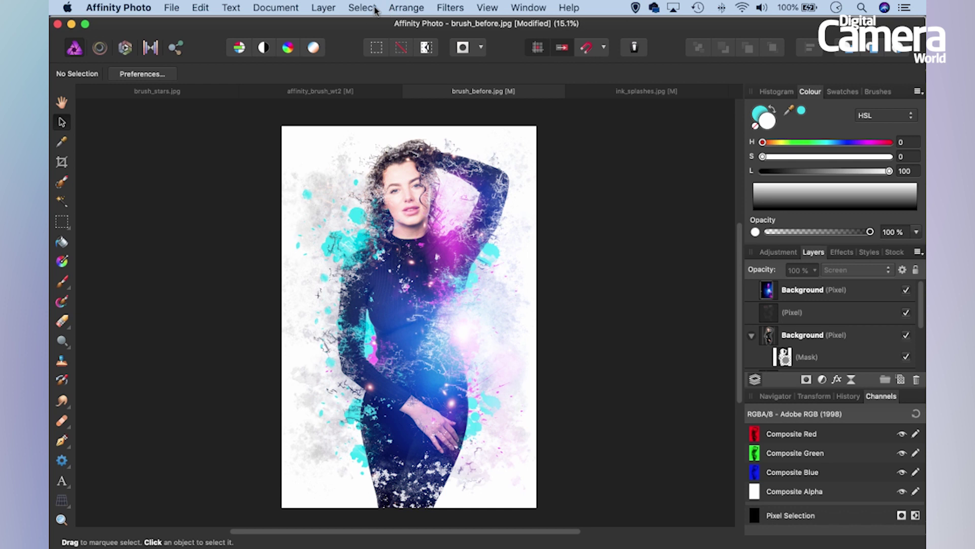
{"action": "left_click", "coordinate": [325, 7]}
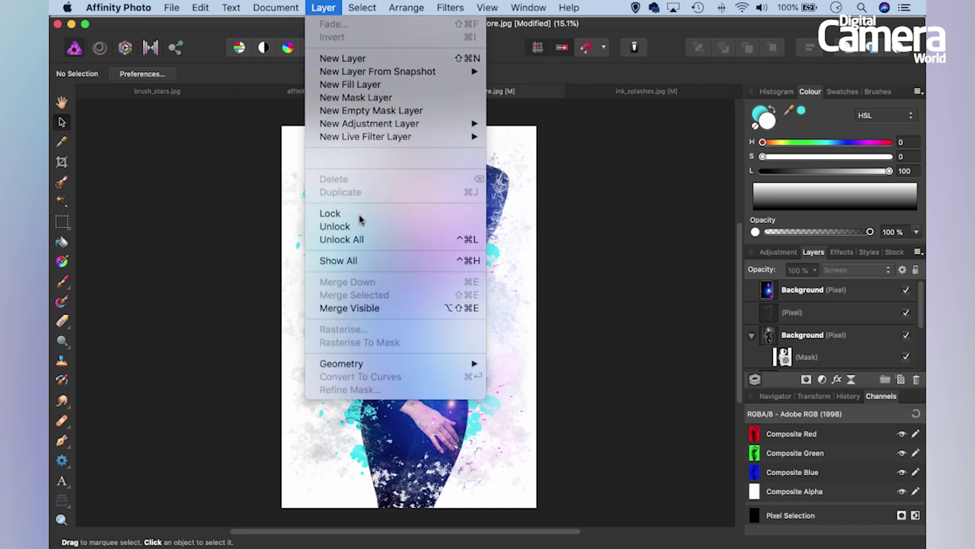
{"action": "left_click", "coordinate": [358, 309]}
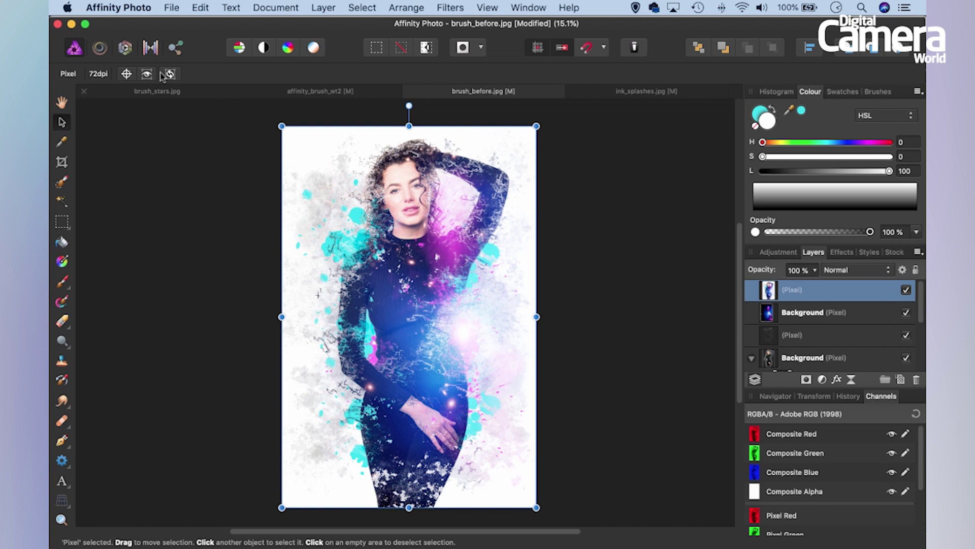
Tone map the merged layer with the Dramatic preset from the Default set and apply it.
{"action": "left_click", "coordinate": [148, 49]}
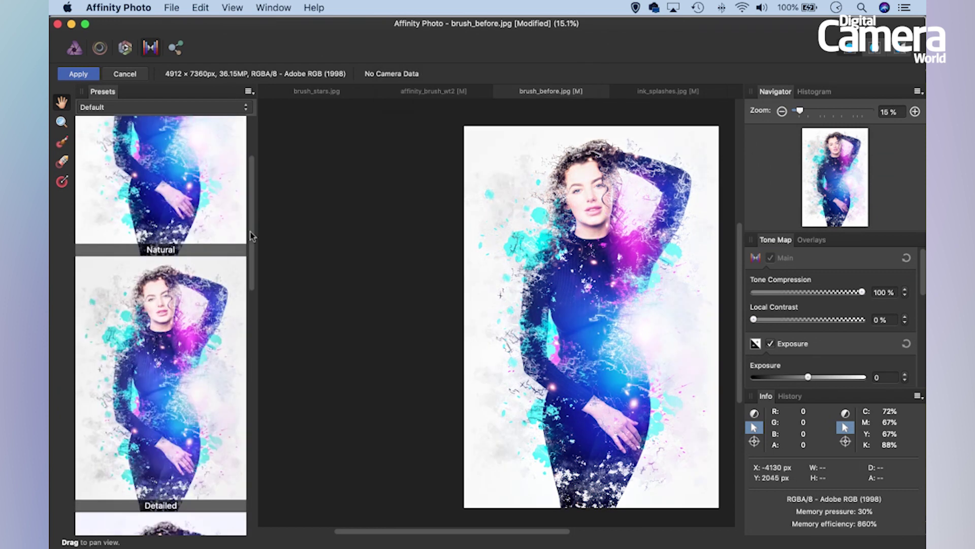
{"action": "scroll", "coordinate": [252, 218], "scroll_direction": "down", "scroll_amount": 3}
{"action": "left_click_drag", "start_coordinate": [258, 263], "coordinate": [255, 351]}
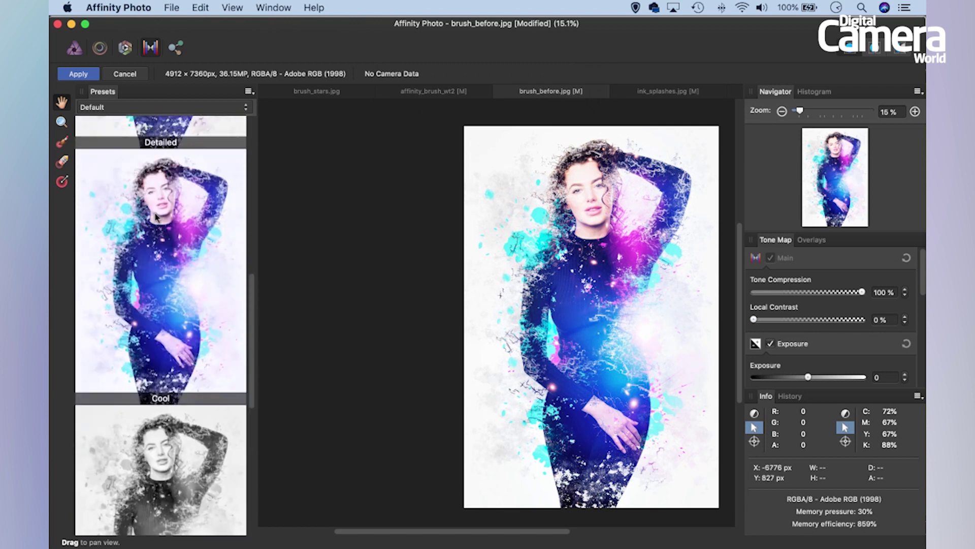
{"action": "left_click_drag", "start_coordinate": [251, 296], "coordinate": [265, 431]}
{"action": "left_click", "coordinate": [164, 370]}
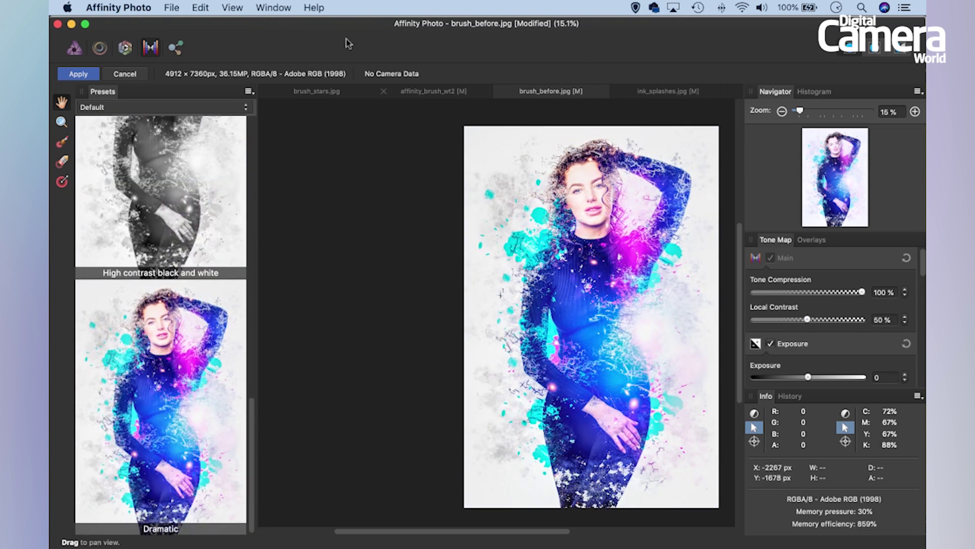
{"action": "left_click", "coordinate": [78, 73]}
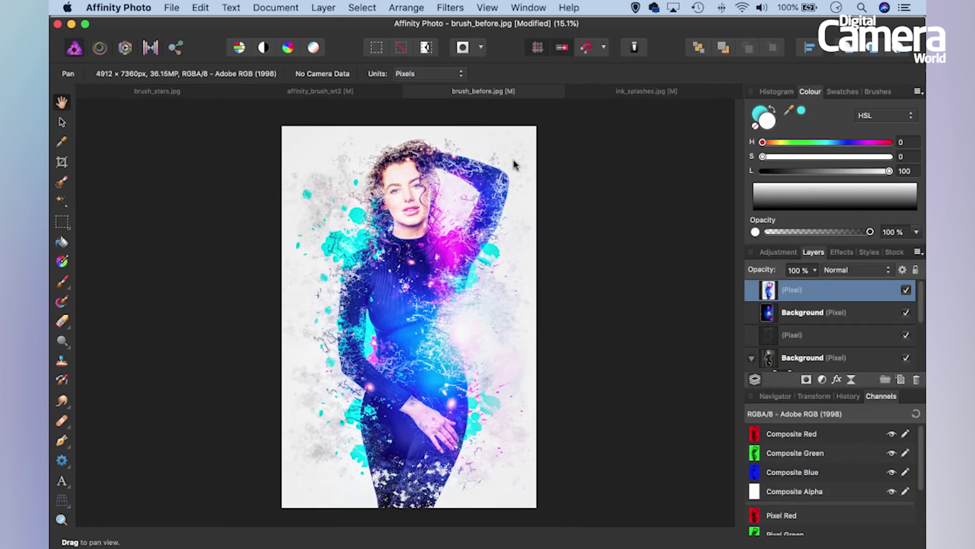
{"action": "scroll", "coordinate": [513, 161], "scroll_direction": "up", "scroll_amount": 2}
{"action": "left_click_drag", "start_coordinate": [491, 206], "coordinate": [496, 219]}
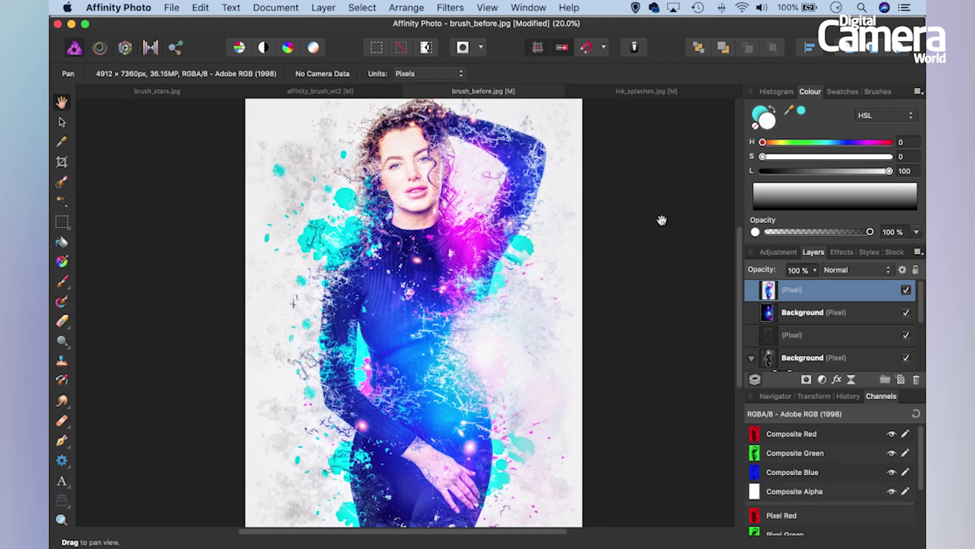